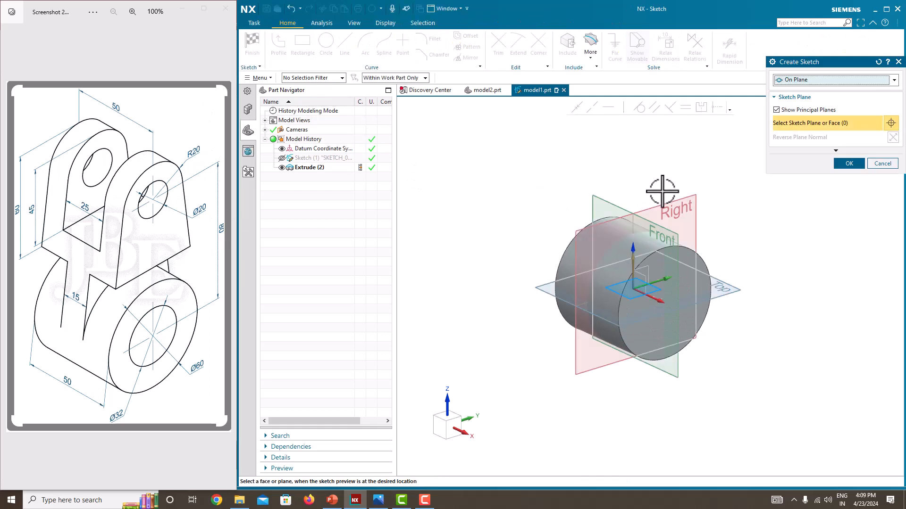
- Create a new sketch on the Right principal plane through the cylinder
left_click(669, 206)
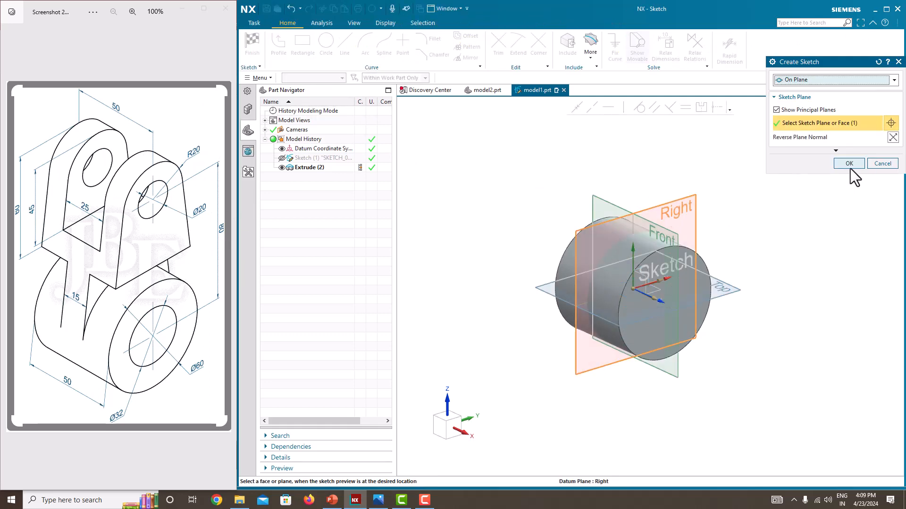
left_click(850, 163)
scroll(734, 323, "up", 3)
scroll(734, 302, "down", 4)
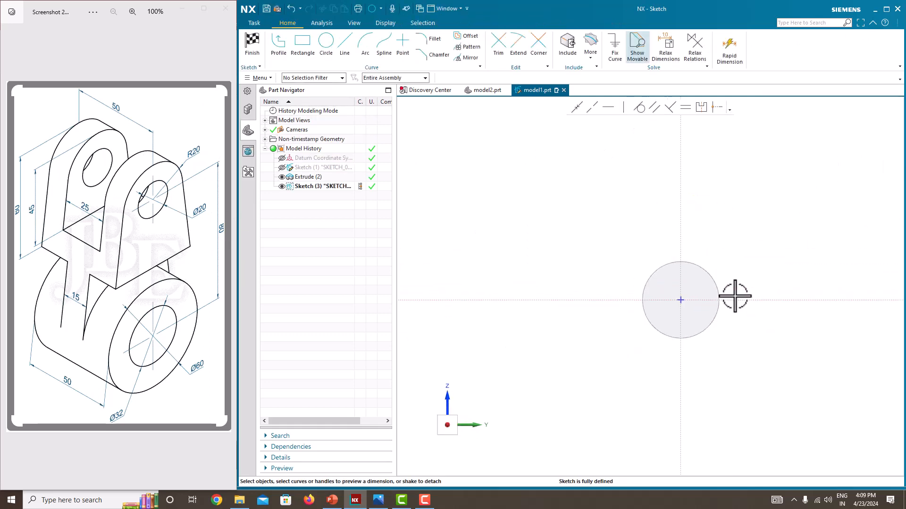
- Draw a circle above the cylinder with its centre on the sketch's vertical axis
scroll(693, 218, "up", 1)
scroll(698, 222, "up", 1)
scroll(731, 306, "up", 2)
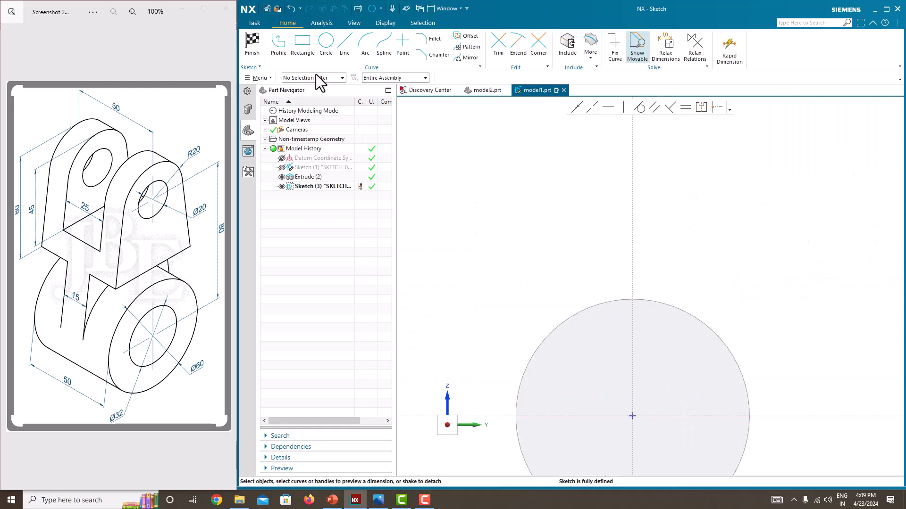
left_click(323, 51)
left_click(631, 145)
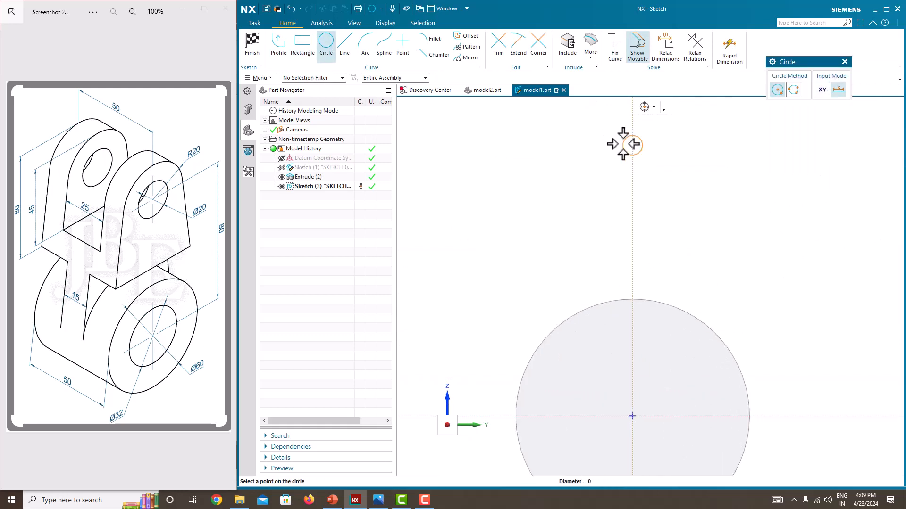
left_click(604, 140)
key("Escape")
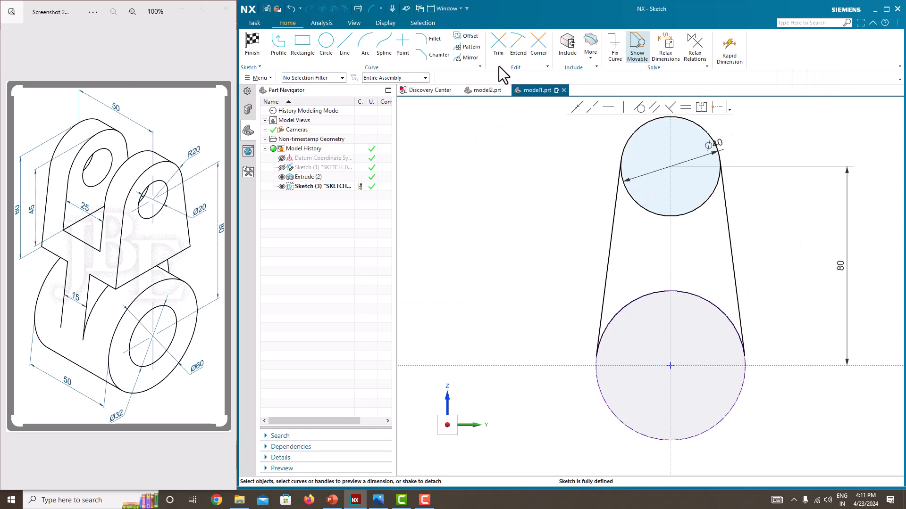
- Trim away the lower arc of the 40 mm circle between the two slanted tangent lines
left_click(498, 47)
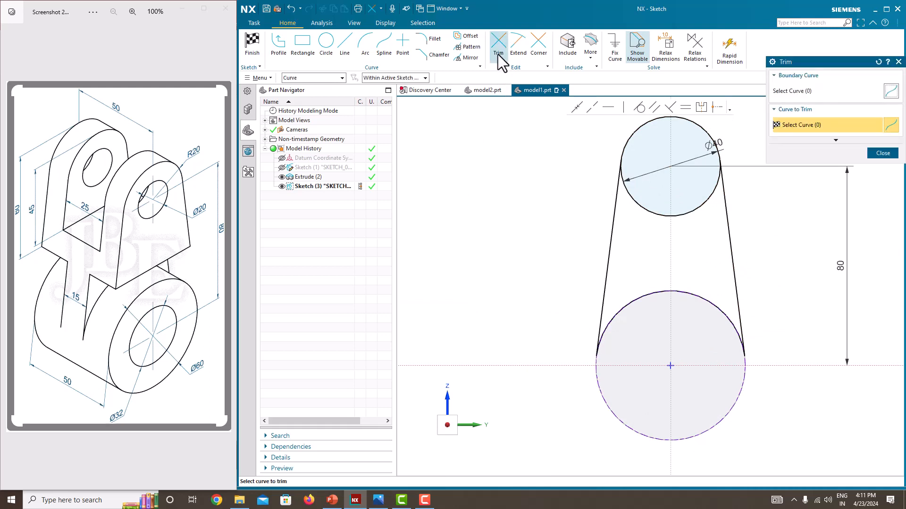
left_click(654, 210)
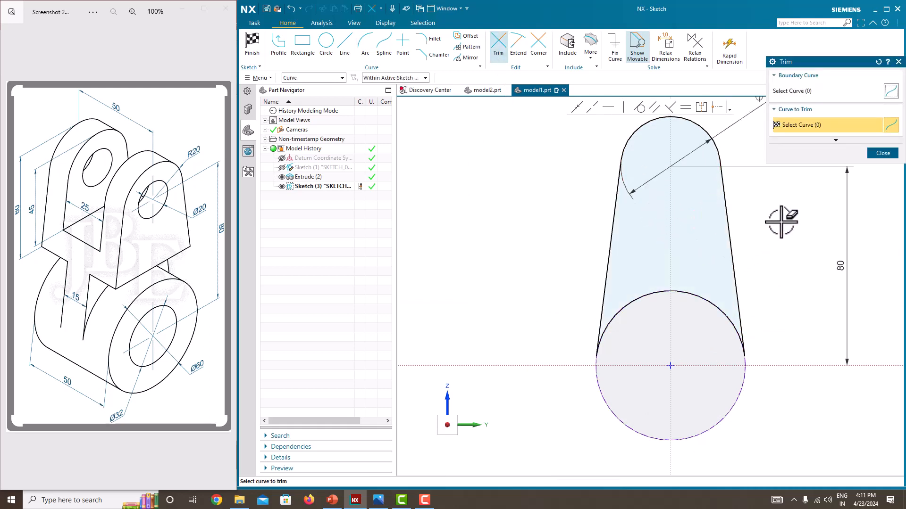
left_click(881, 154)
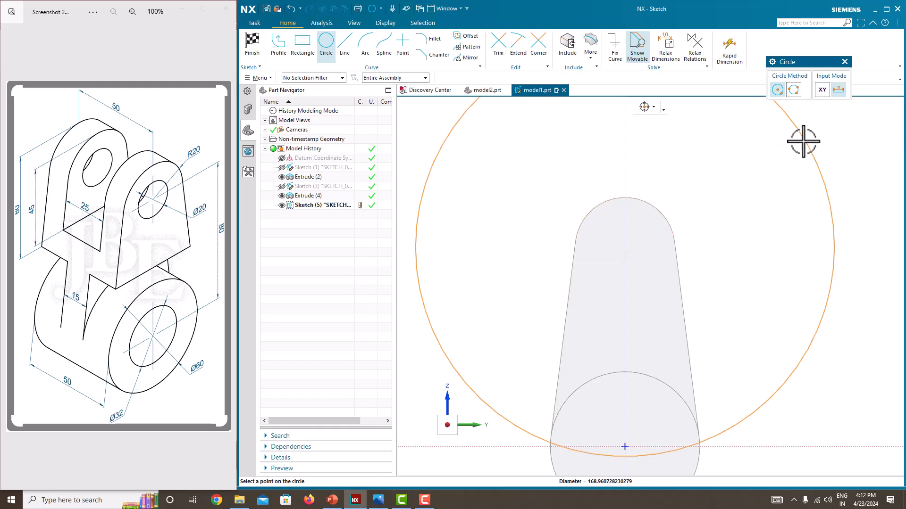
- Try to draw a circle concentric with the rounded top of the lug
left_click(625, 247)
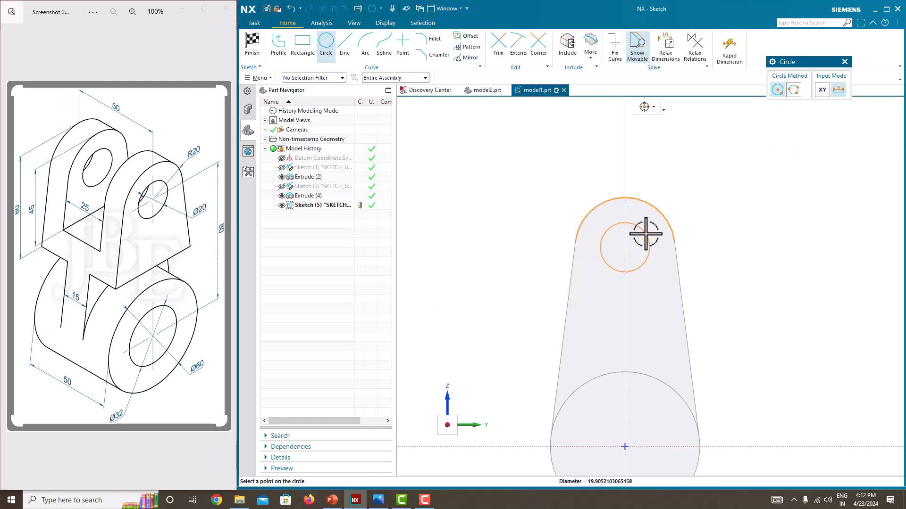
left_click(669, 229)
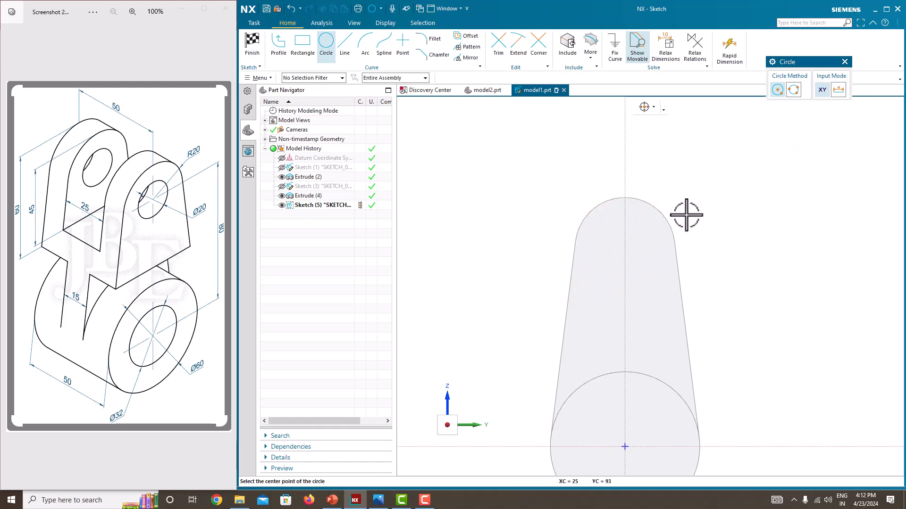
middle_click_drag(685, 215, 661, 233)
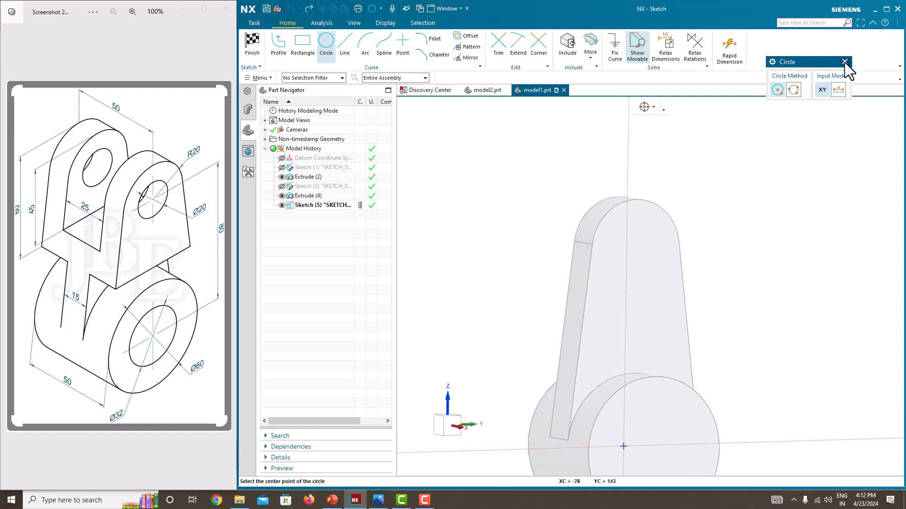
left_click(844, 62)
- Try to draw a circle centred on the arc centre of the Extrude (4) edge
left_click(327, 41)
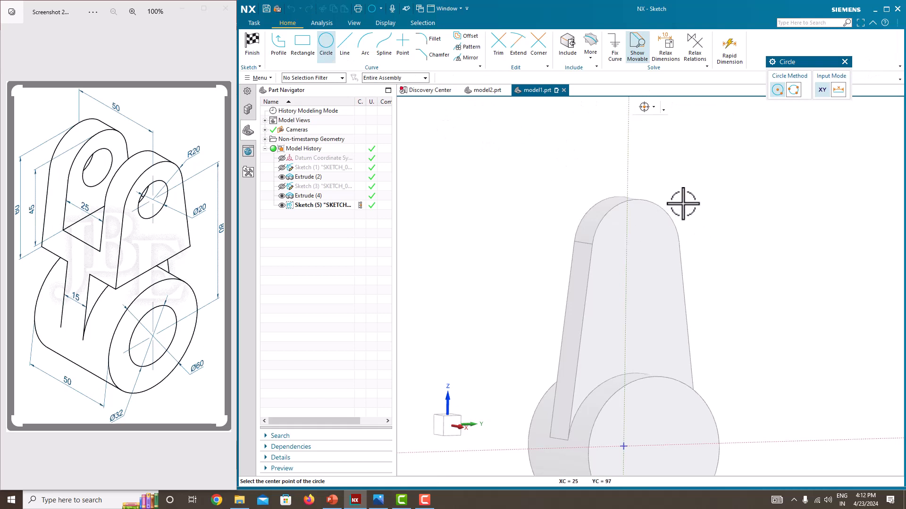
right_click(636, 249)
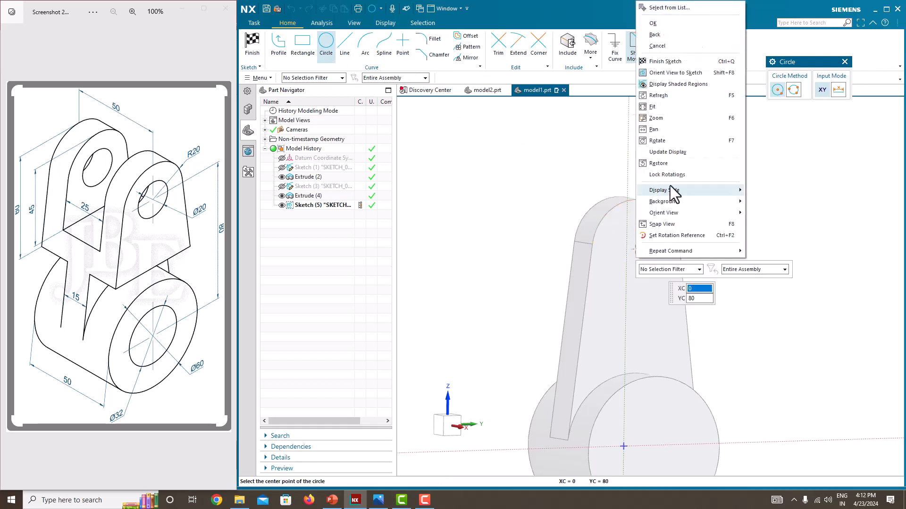
left_click(670, 9)
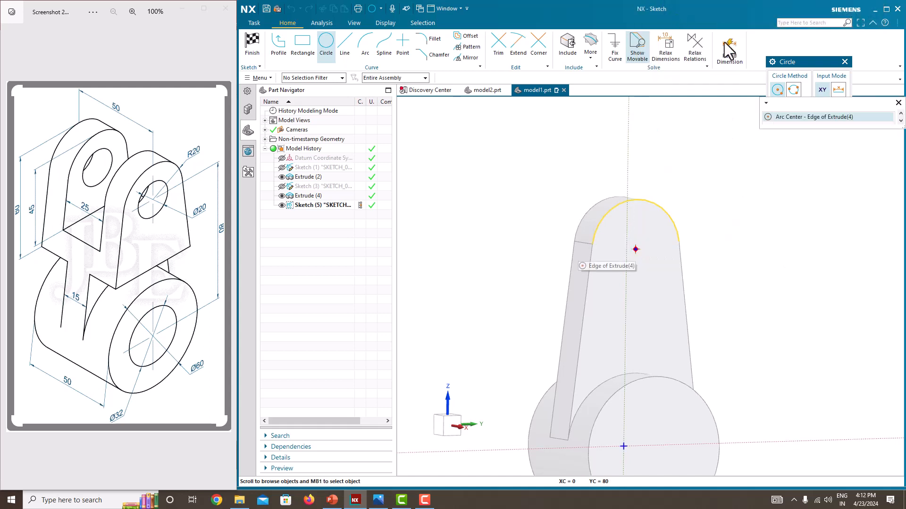
left_click(809, 118)
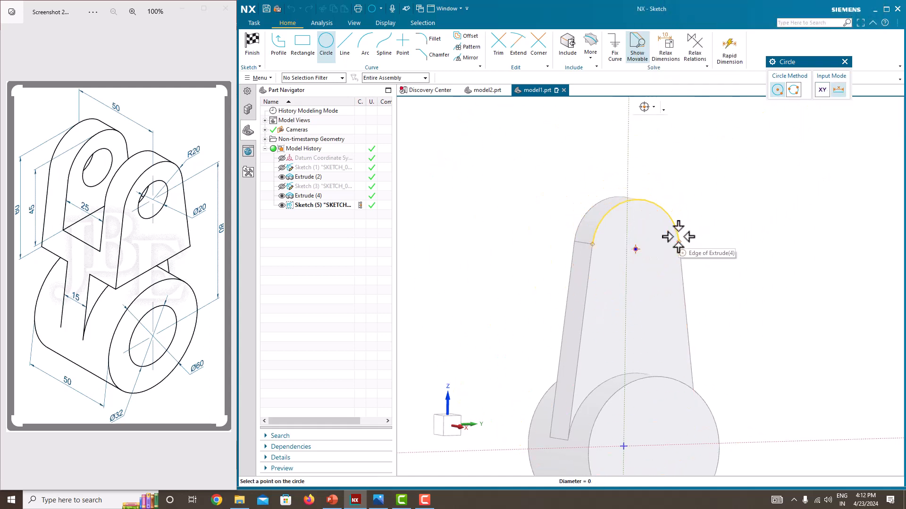
middle_click_drag(675, 237, 641, 237)
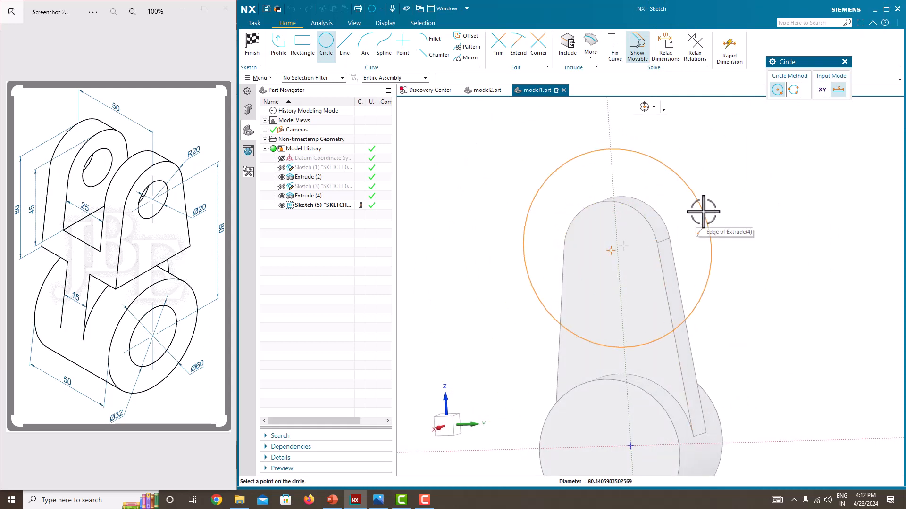
left_click(648, 228)
key("Escape")
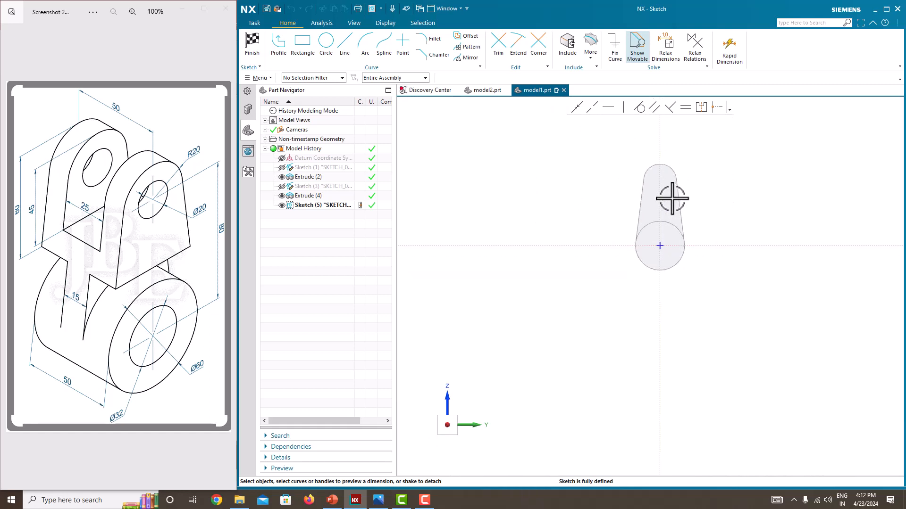
- Draw a 40 mm circle centred on the arc centre of the lug's rounded edge, ending at the arc's endpoint
scroll(663, 208, "down", 1)
scroll(655, 219, "up", 2)
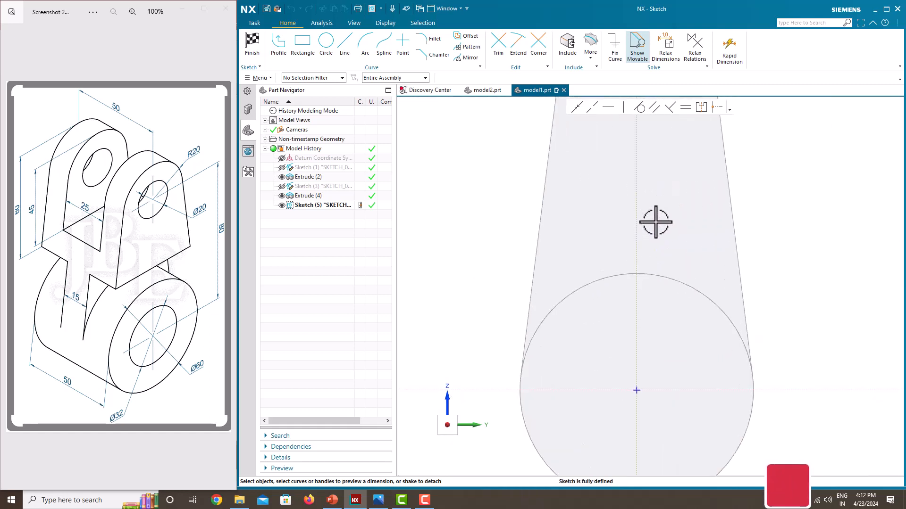
scroll(653, 222, "down", 6)
mouse_move(653, 222)
middle_mouse_down()
mouse_move(682, 231)
mouse_move(667, 217)
middle_mouse_up()
scroll(667, 190, "up", 12)
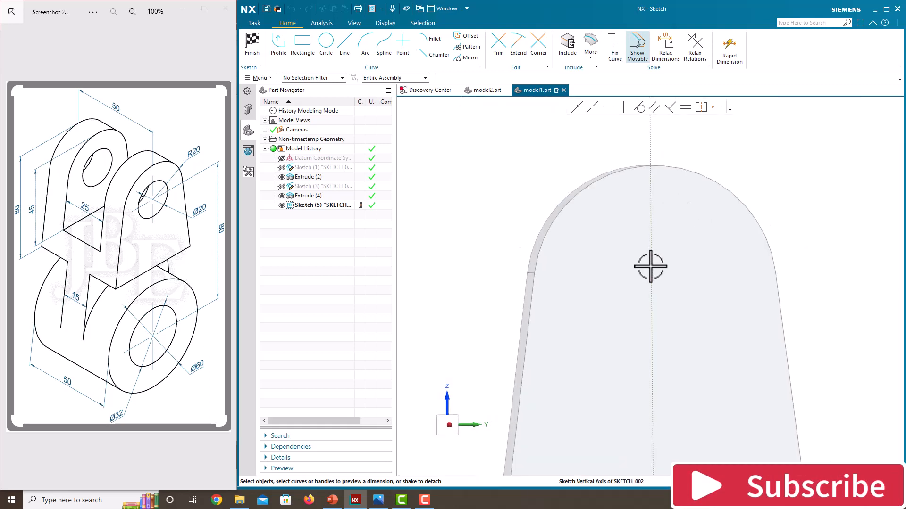
left_click(327, 47)
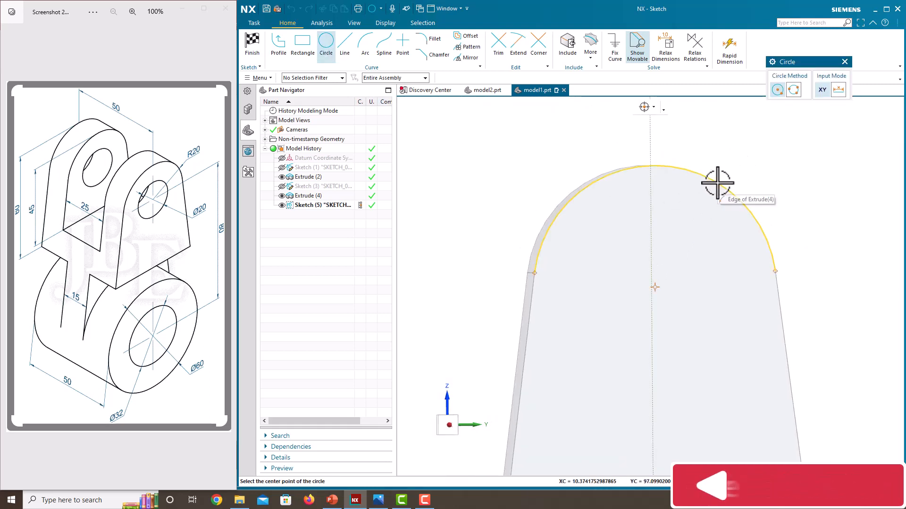
right_click(760, 152)
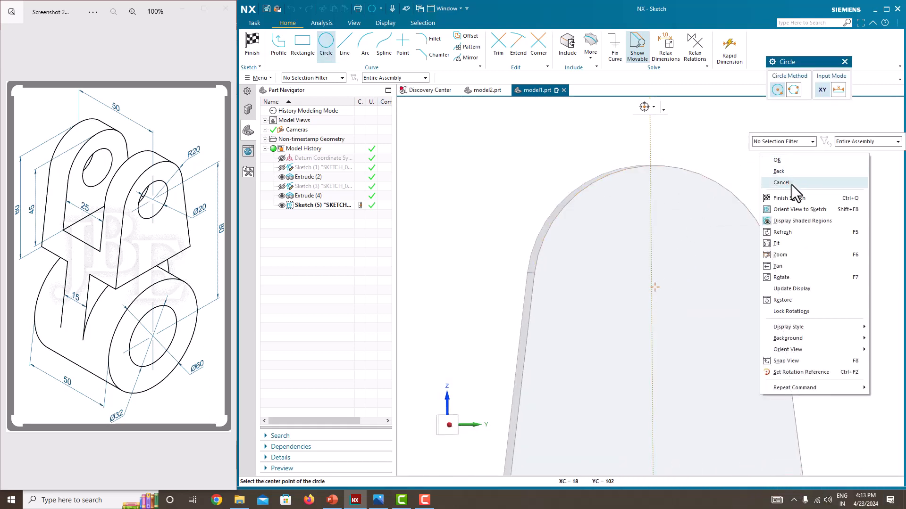
left_click(792, 209)
scroll(631, 134, "up", 3)
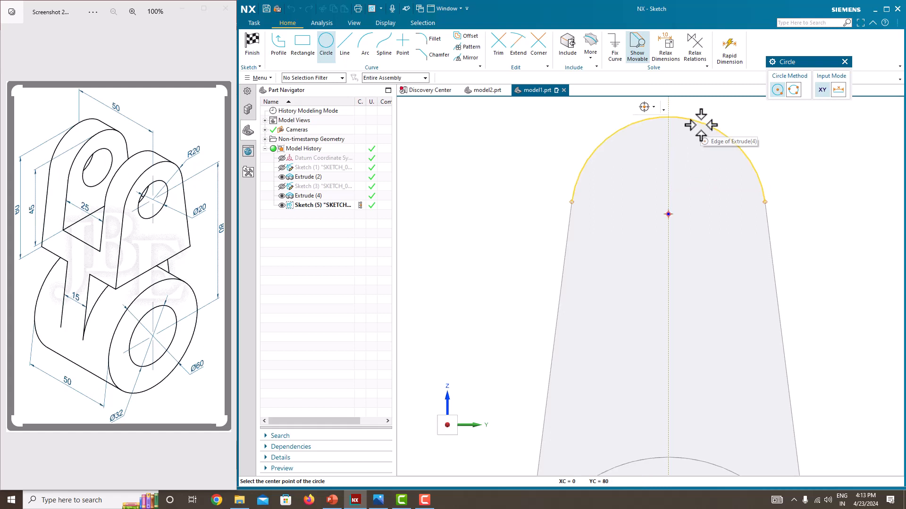
right_click(668, 215)
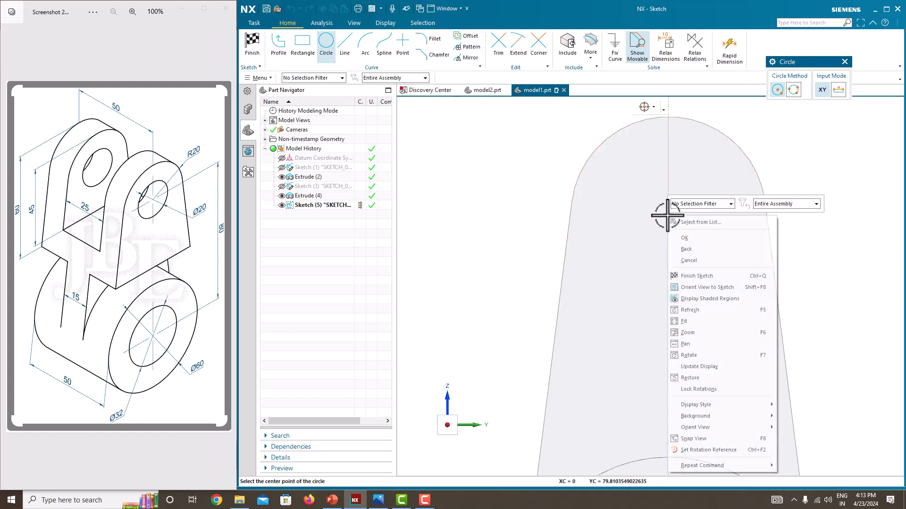
left_click(711, 225)
left_click(794, 126)
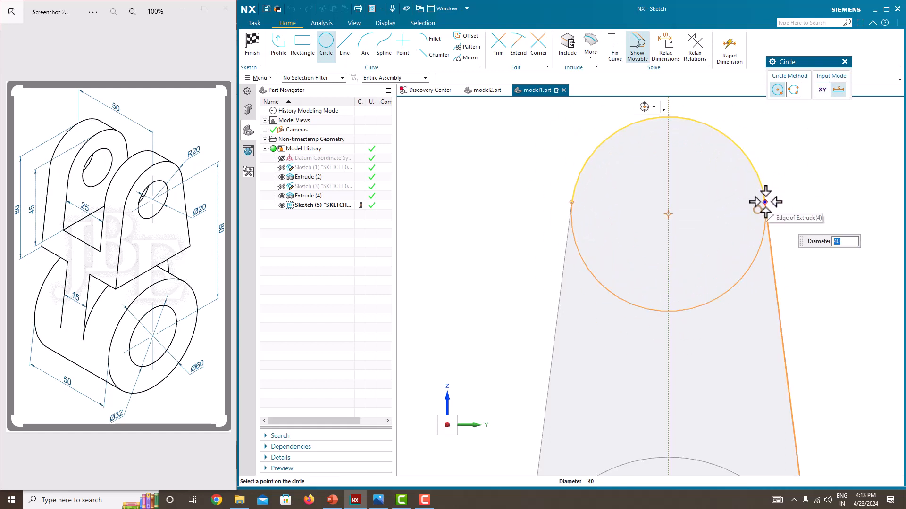
left_click(764, 202)
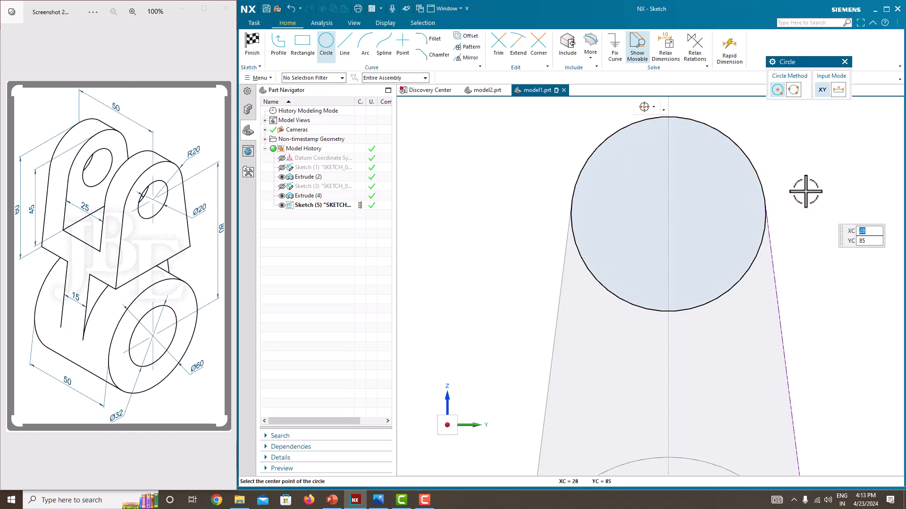
scroll(642, 249, "down", 4)
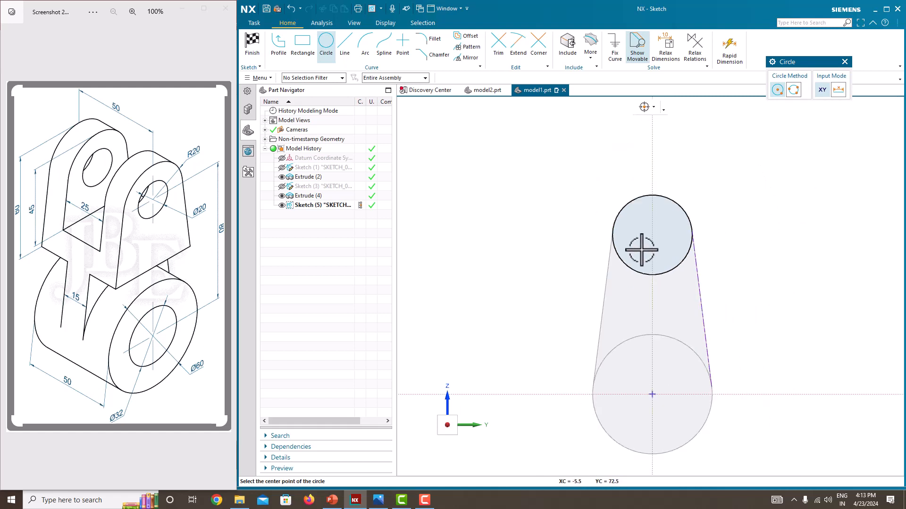
- Draw a line about 51 mm long across the lug between its slanted edges, below the circle, and make it horizontal
left_click(844, 60)
key("z")
left_click(600, 322)
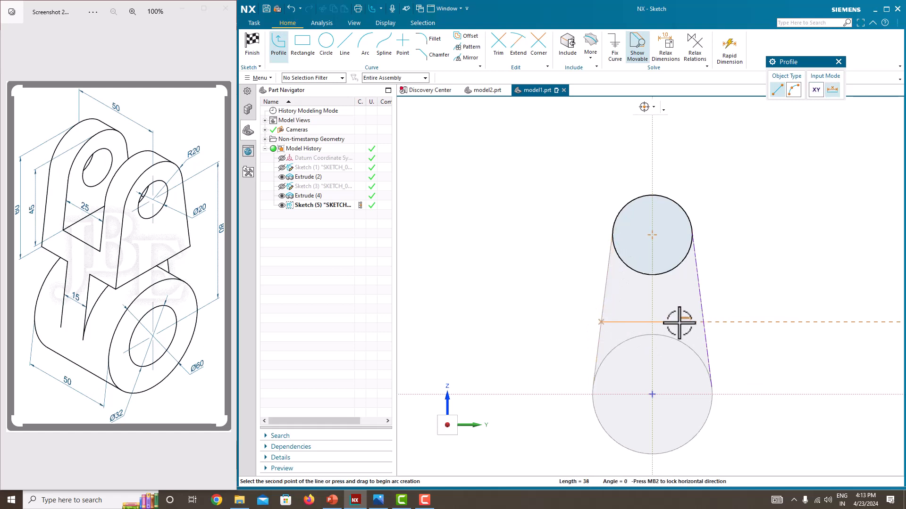
left_click(702, 323)
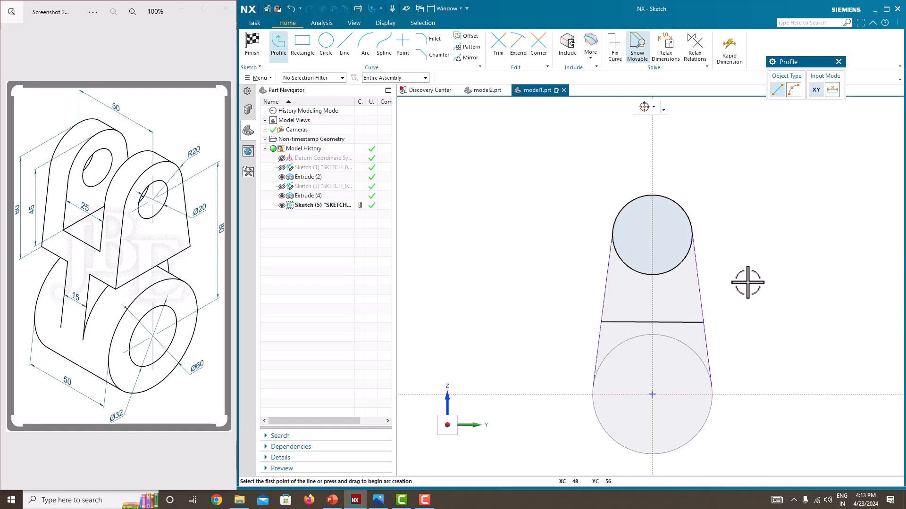
key("Escape")
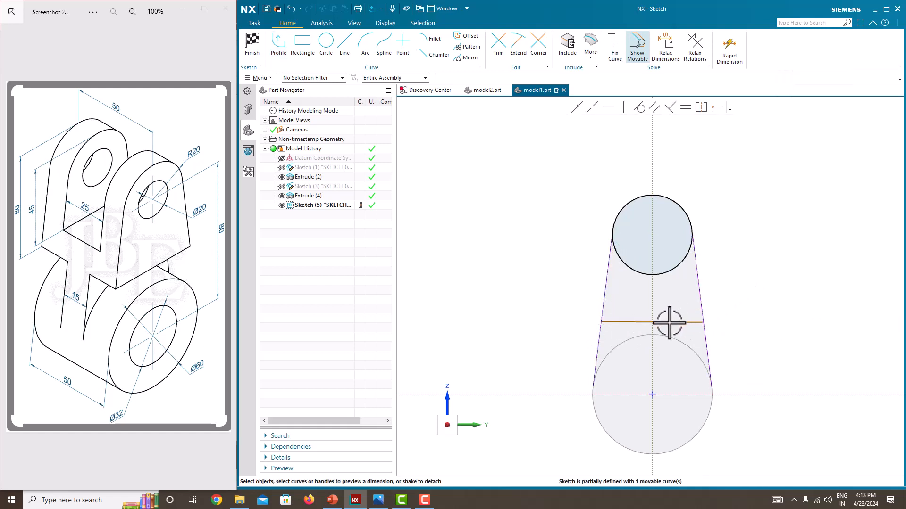
left_click(669, 322)
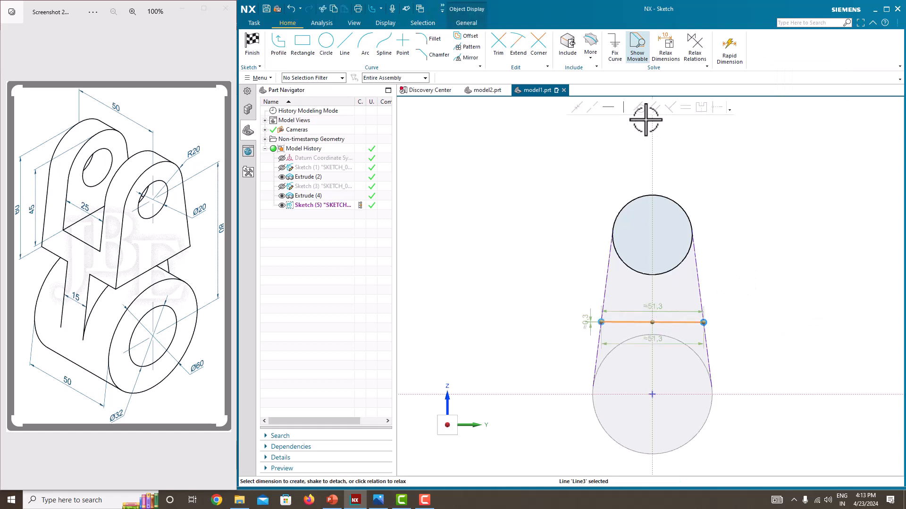
left_click(610, 107)
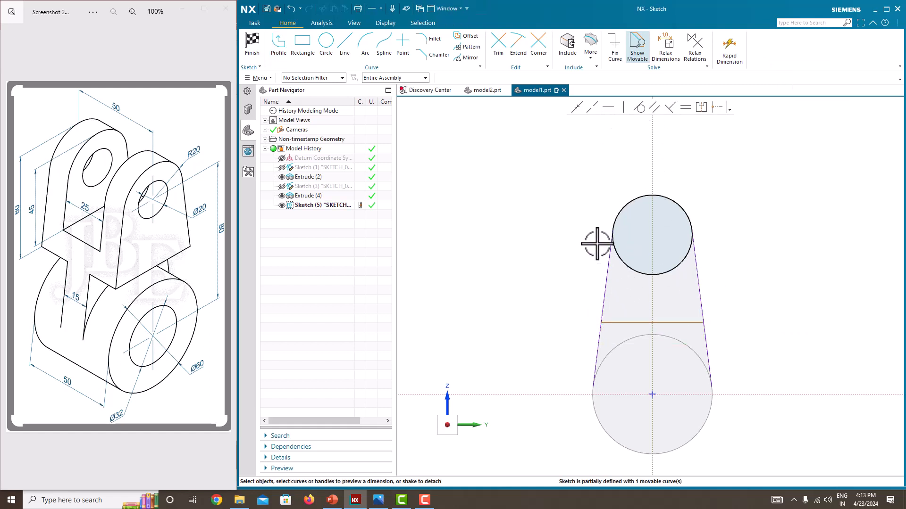
- Draw a profile line along the lug's left slanted edge from the circle to the left end of the horizontal line
left_click(278, 49)
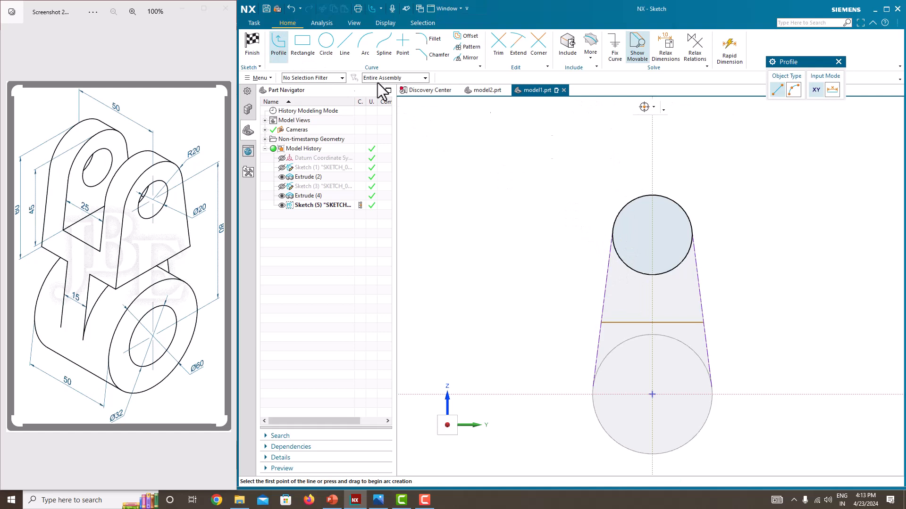
left_click(613, 234)
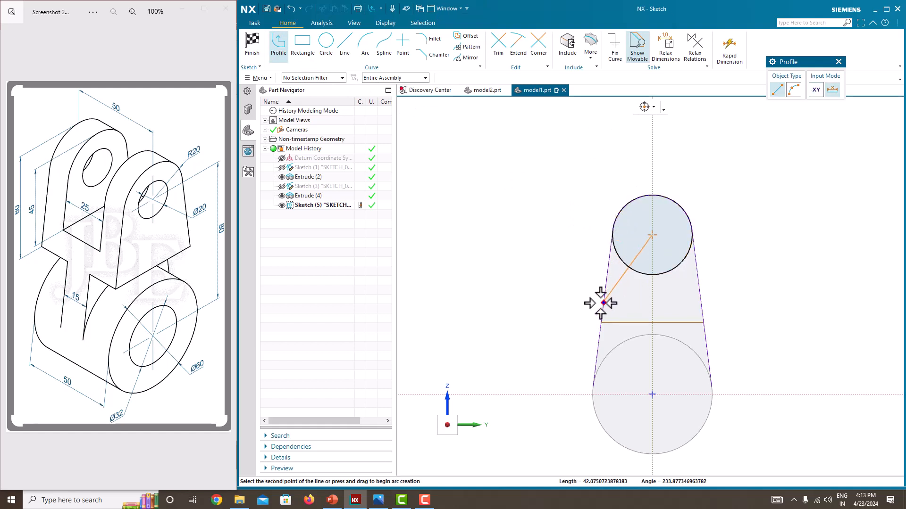
key("Escape")
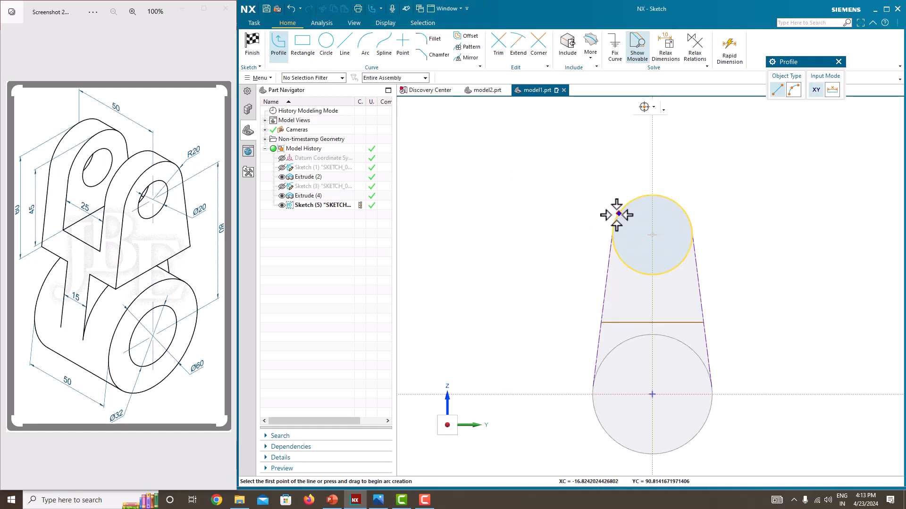
scroll(602, 323, "up", 5)
left_click(601, 318)
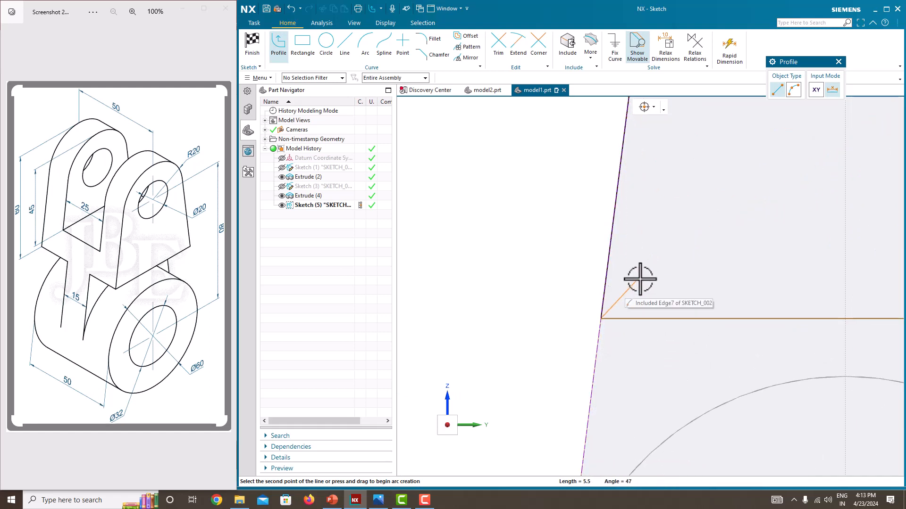
- Draw a profile line along the lug's right slanted edge from the circle to the right end of the horizontal line
left_click(643, 275)
scroll(643, 280, "down", 4)
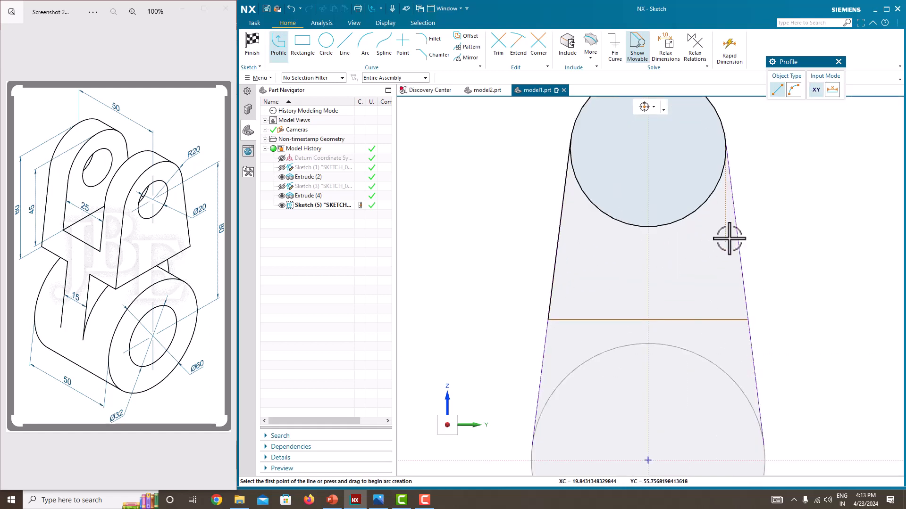
left_click(726, 132)
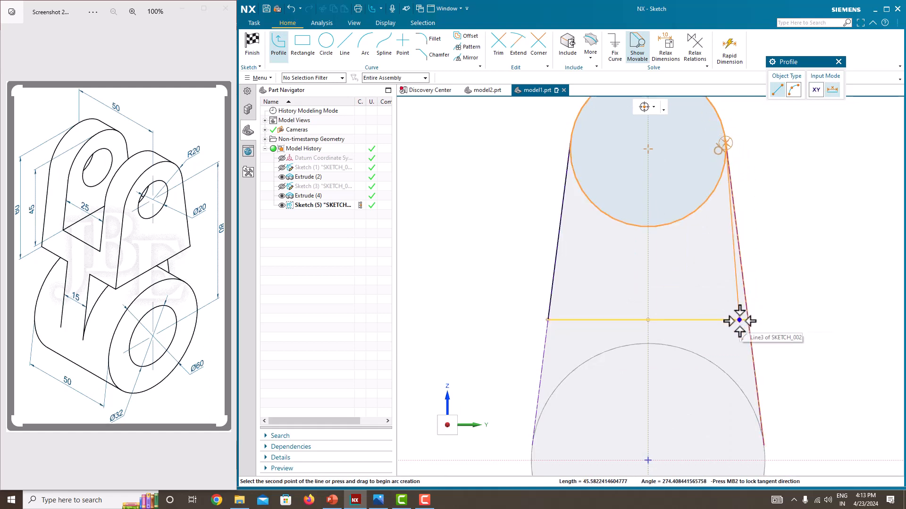
left_click(747, 318)
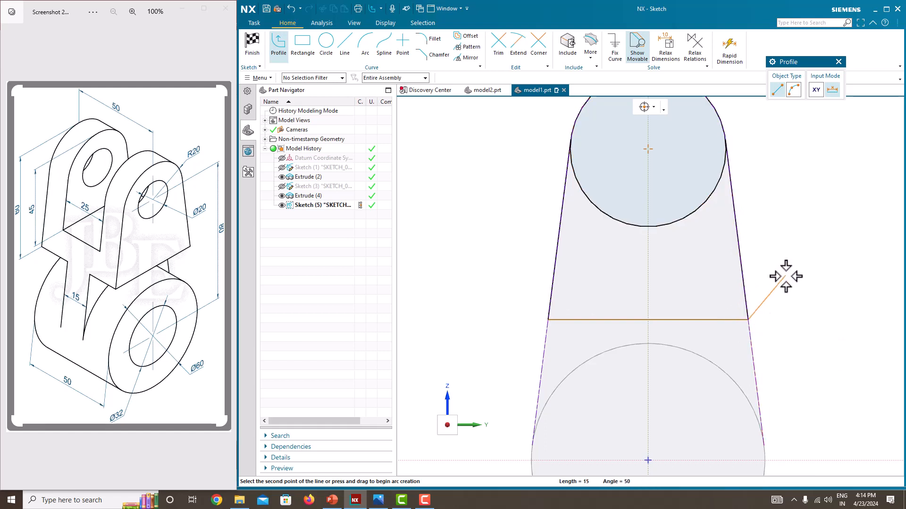
scroll(786, 276, "up", 4)
key("Escape")
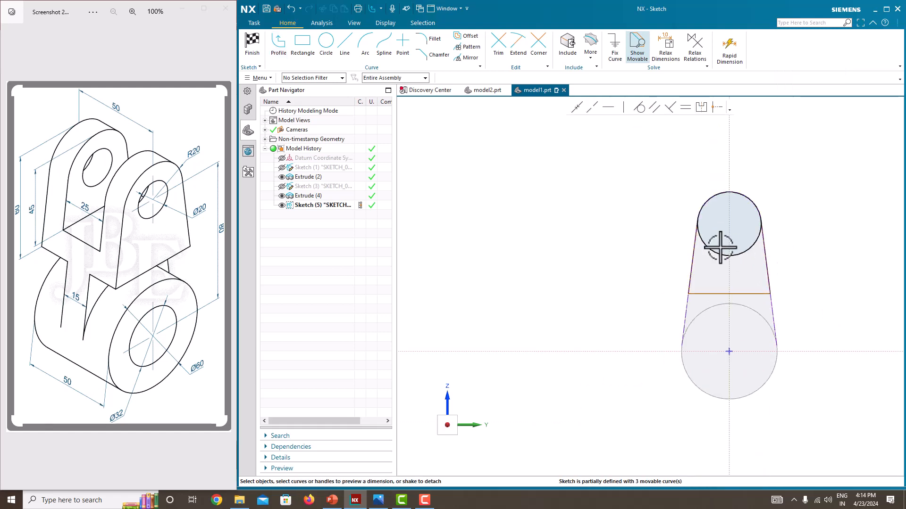
- Trim the lower arc of the circle inside the profile, leaving a closed rounded outline
scroll(720, 247, "down", 2)
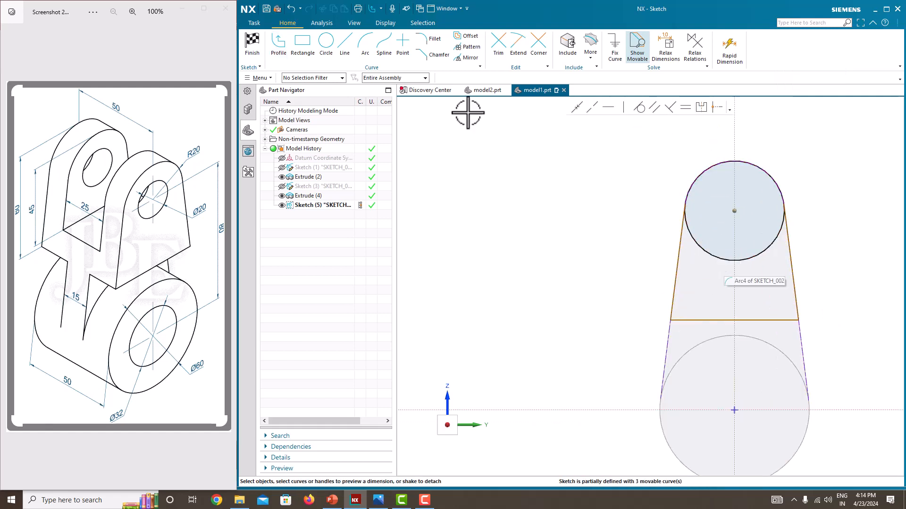
left_click(498, 45)
left_click(705, 253)
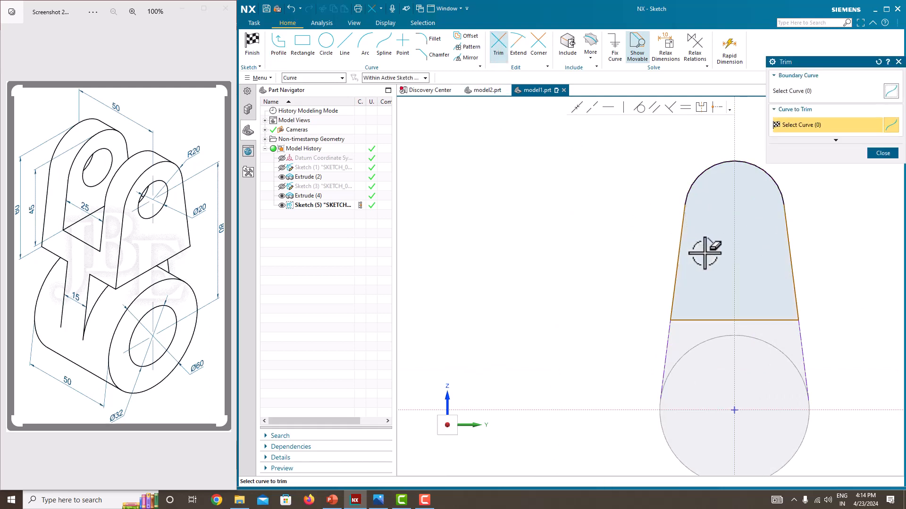
key("Escape")
scroll(680, 283, "up", 2)
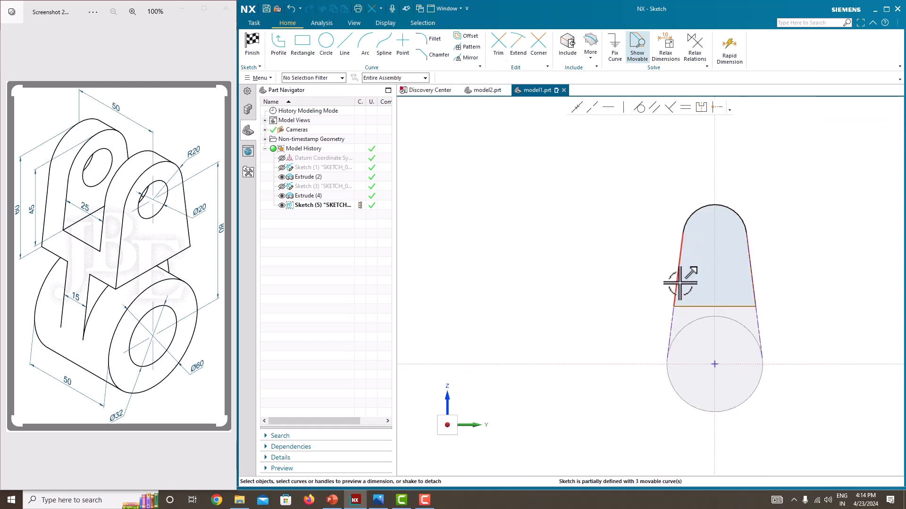
- Dimension the vertical distance from the top of the arc to the horizontal line and set it to 60 mm
scroll(680, 283, "up", 2)
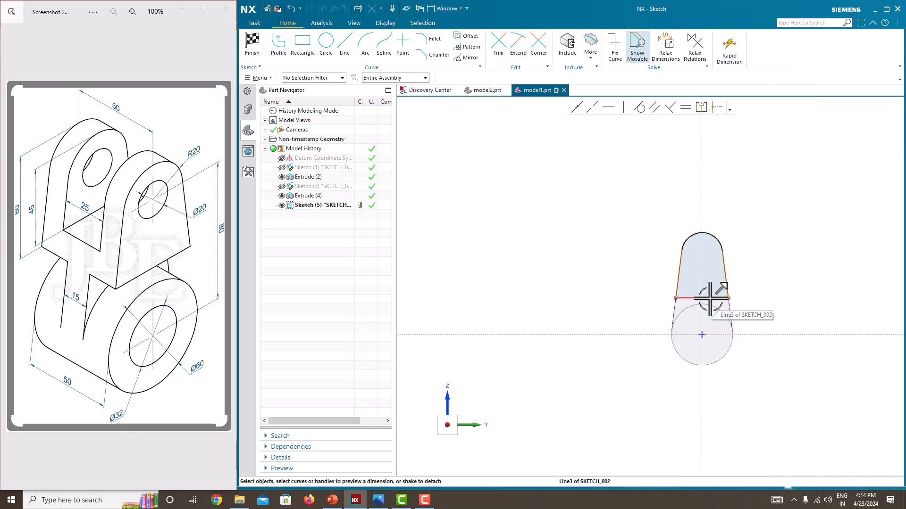
scroll(750, 279, "down", 2)
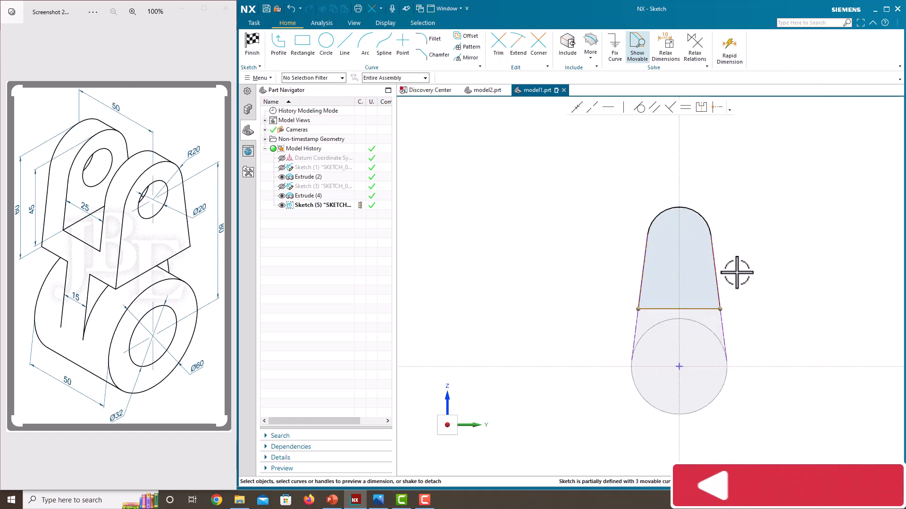
left_click(690, 208)
left_click(704, 309)
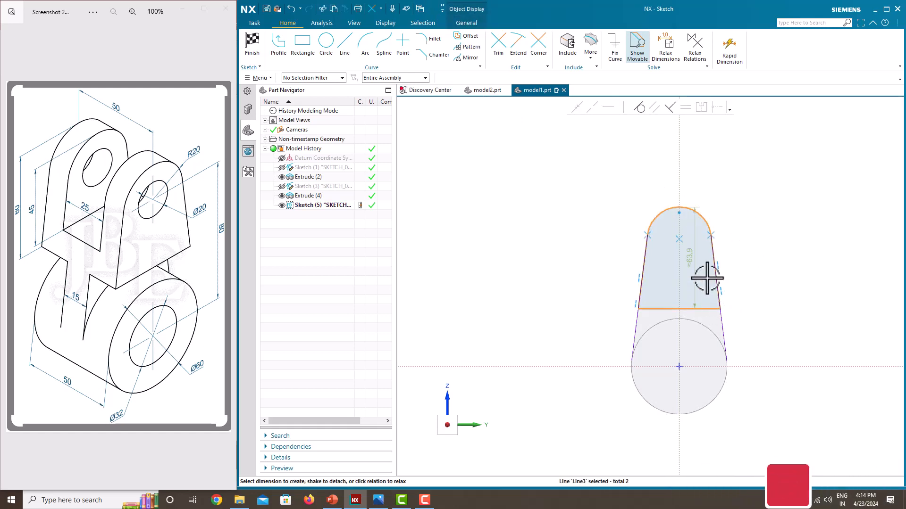
left_click(787, 259)
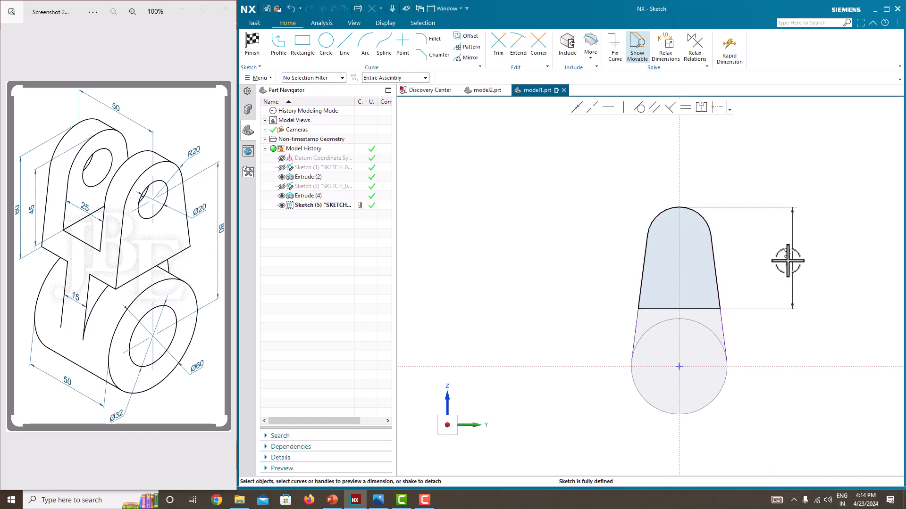
left_click(787, 260)
double_click(787, 260)
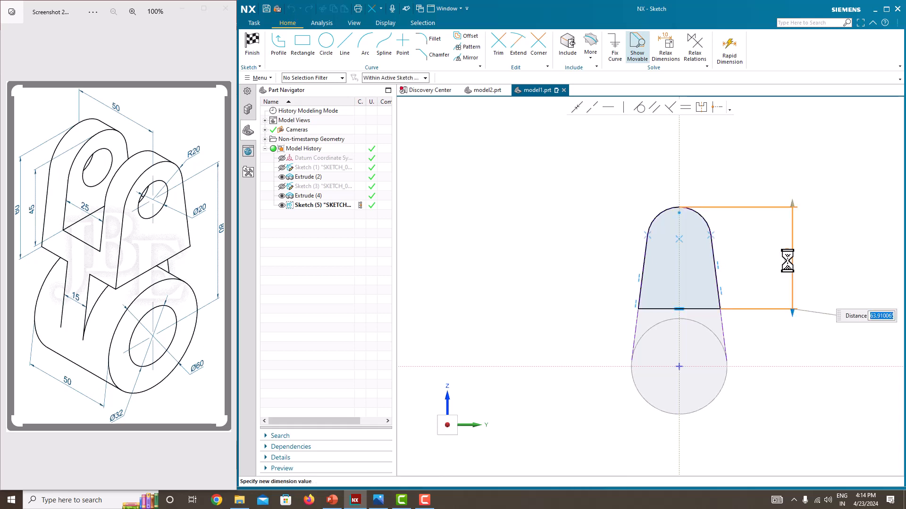
type("60")
key("Return")
middle_click(826, 235)
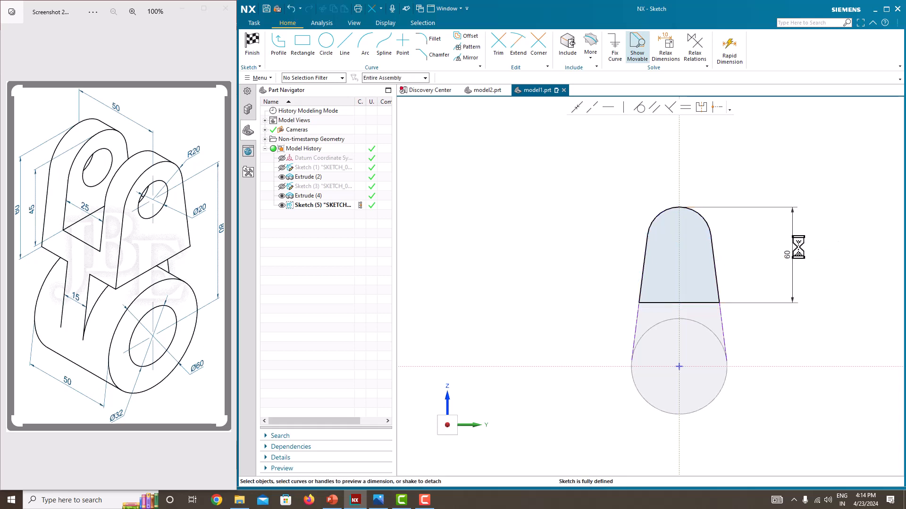
- Finish the rounded fork profile sketch
middle_click_drag(668, 259, 704, 243)
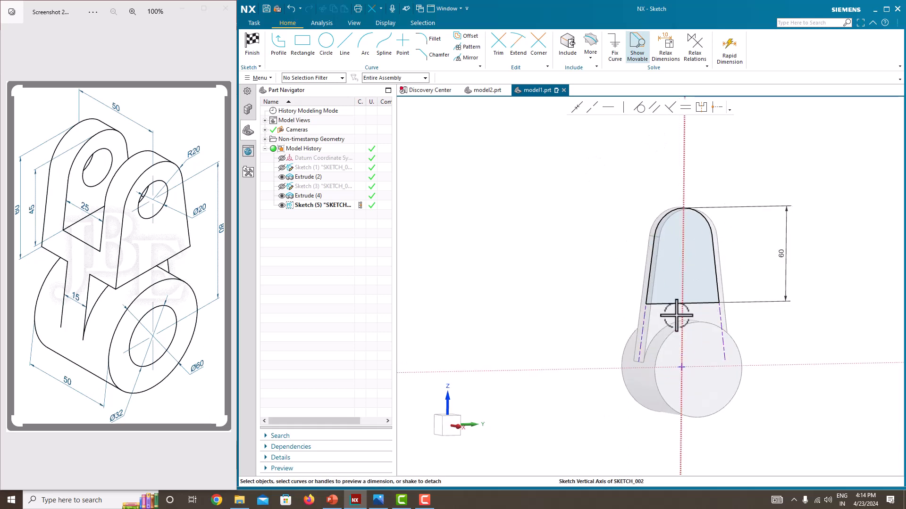
right_click(562, 216)
left_click(567, 228)
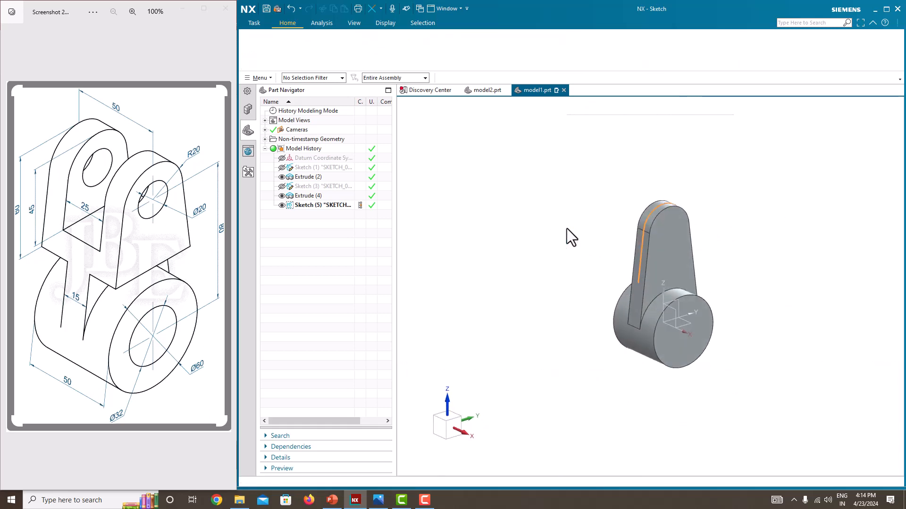
- Extrude the fork profile symmetrically to a 50 mm width, uniting it with the body, and hide its sketch
left_click(303, 46)
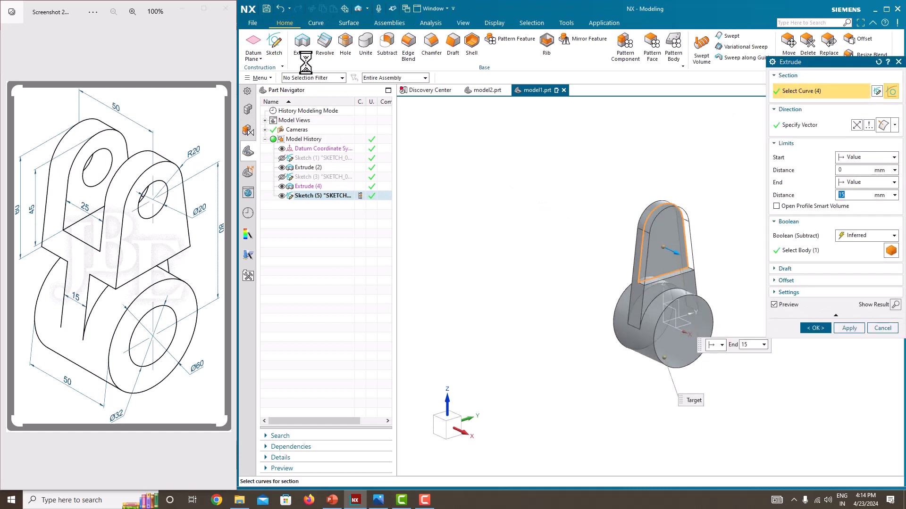
left_click(859, 184)
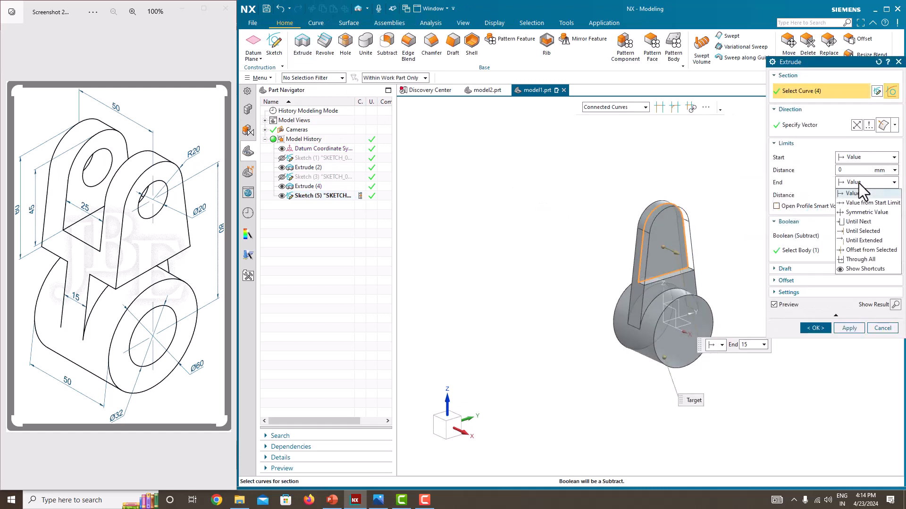
left_click(862, 212)
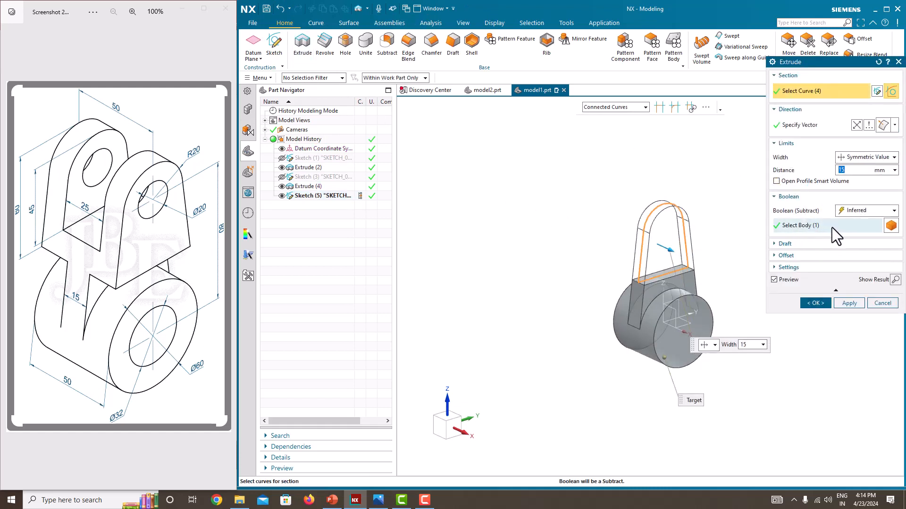
left_click(865, 210)
left_click(868, 234)
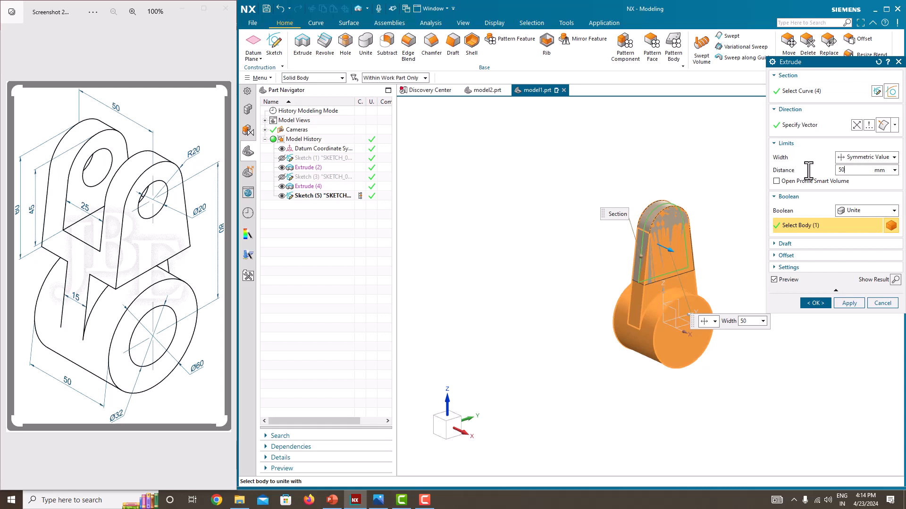
key("Return")
left_click(815, 302)
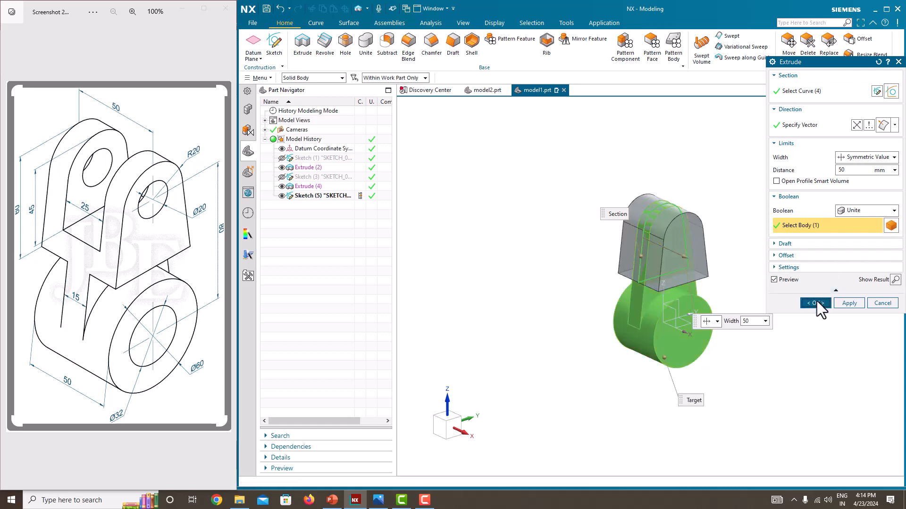
mouse_move(802, 289)
middle_mouse_down()
mouse_move(749, 291)
mouse_move(804, 291)
middle_mouse_up()
left_click(282, 196)
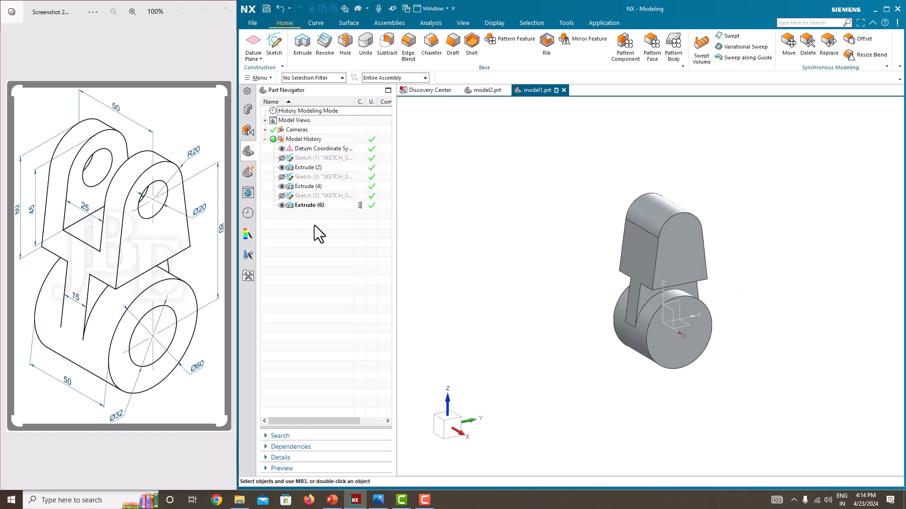
- Set the horizontal line's length to 100 mm without scaling the sketch, and its height above the horizontal axis to 100 mm
mouse_move(702, 222)
middle_mouse_down()
mouse_move(712, 208)
mouse_move(738, 225)
mouse_move(736, 210)
middle_mouse_up()
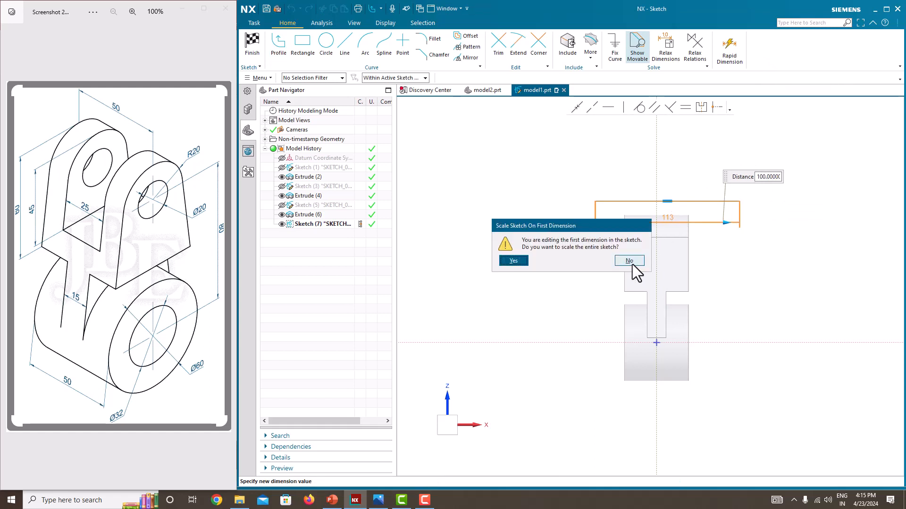
left_click(629, 260)
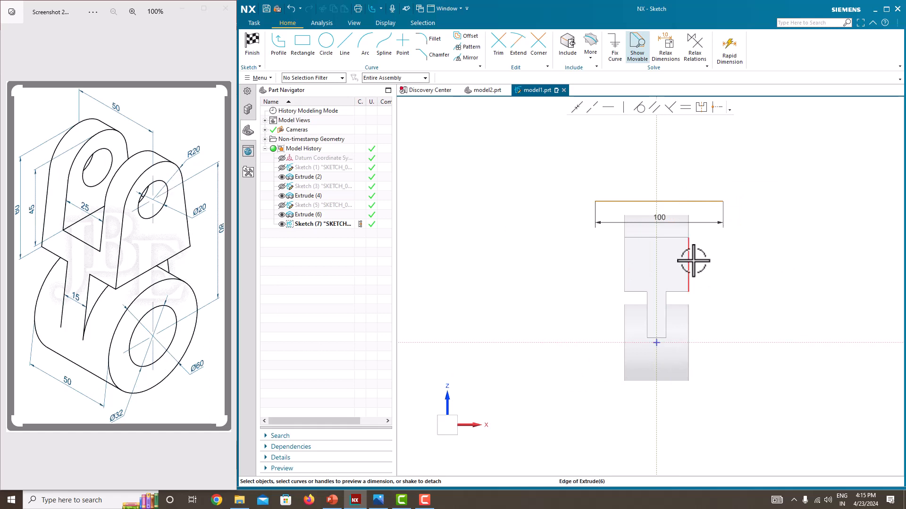
left_click(700, 201)
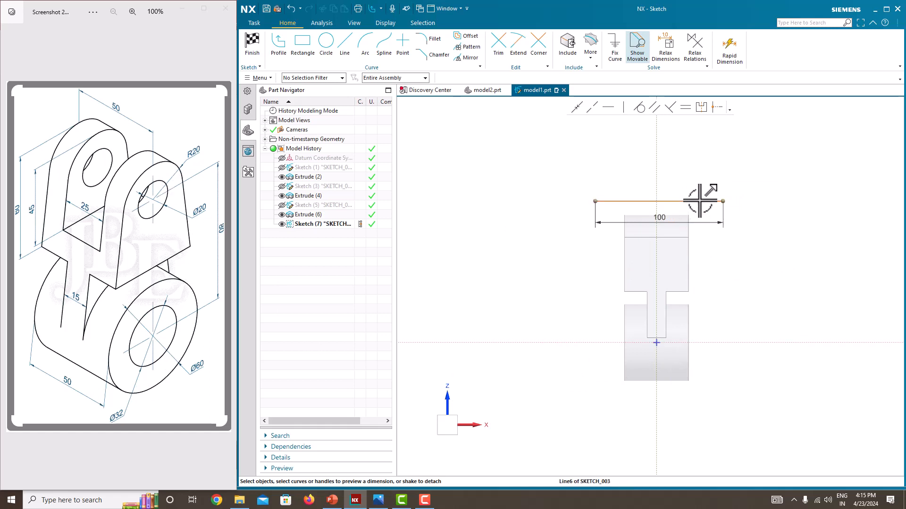
left_click(734, 341)
left_click(707, 276)
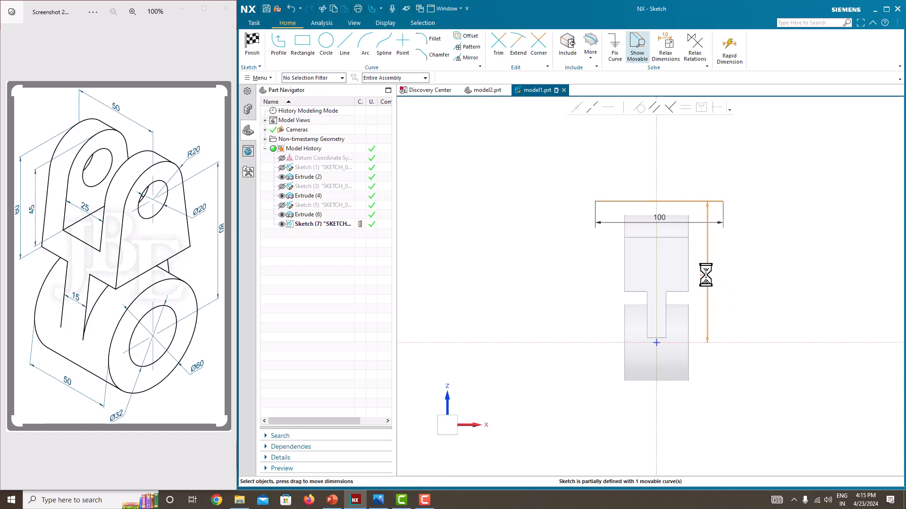
type("100")
key("Return")
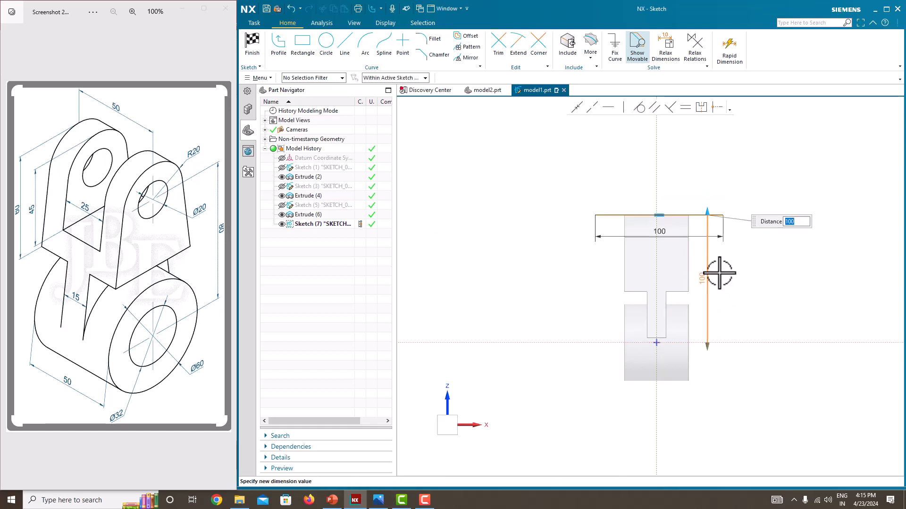
- Convert the horizontal line to a reference line and move its length dimension above it
left_click(696, 215)
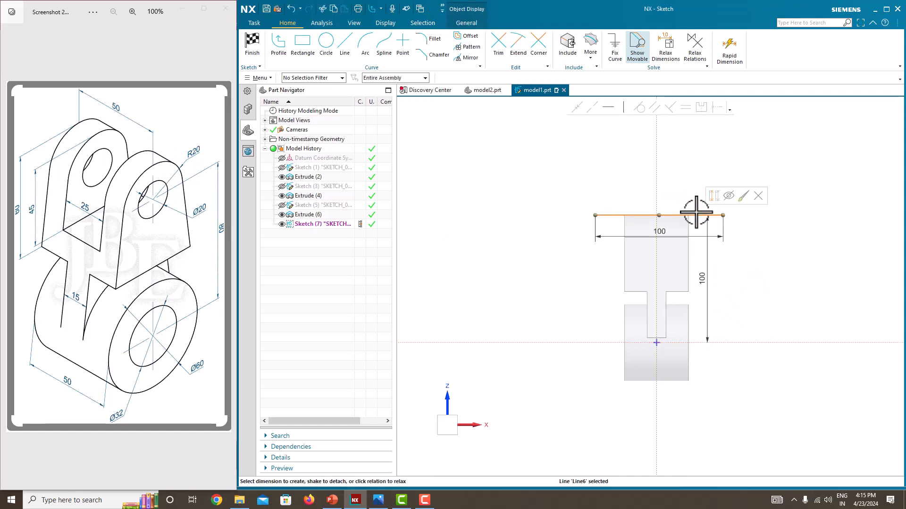
key("Escape")
scroll(679, 236, "up", 3)
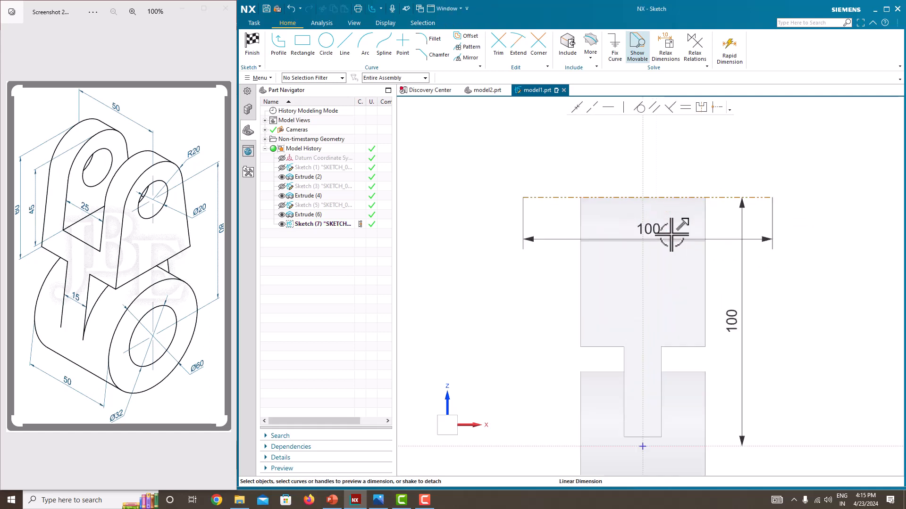
left_click_drag(633, 229, 678, 147)
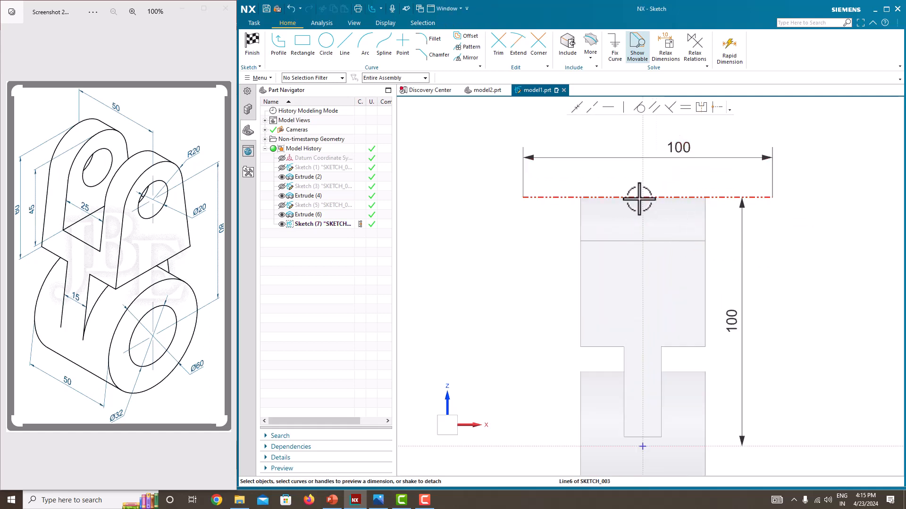
- Fix the horizontal reference line in place with Fix Curve
left_click(714, 196)
left_click(618, 54)
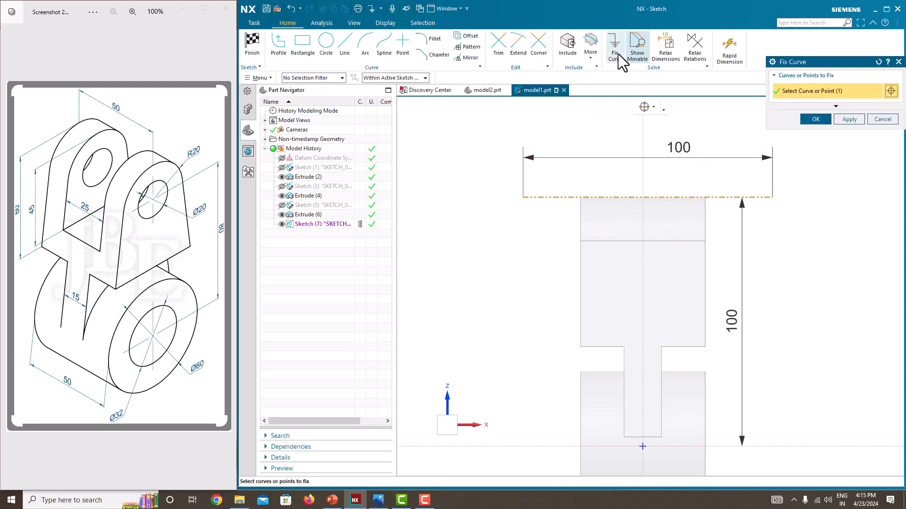
left_click(825, 119)
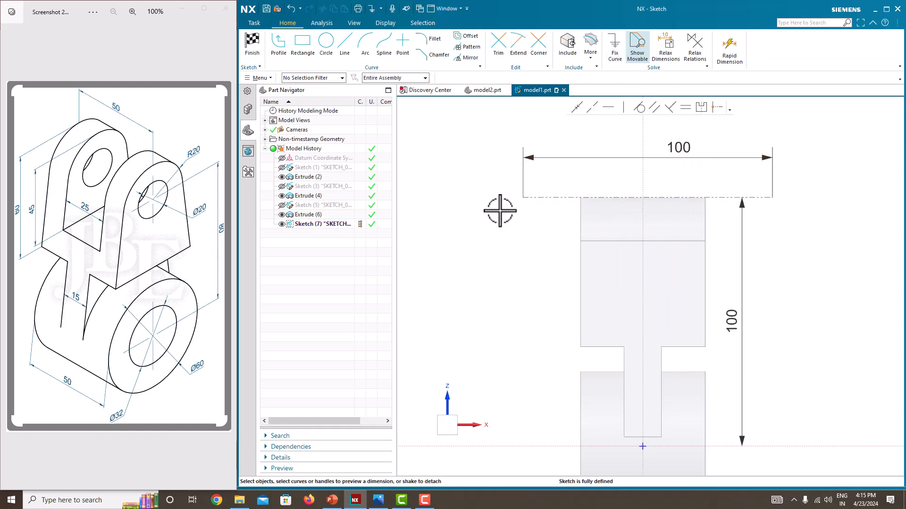
- Draw a rectangle about 25 mm wide and 40 mm high down from the reference line across the middle of the fork block
left_click(303, 47)
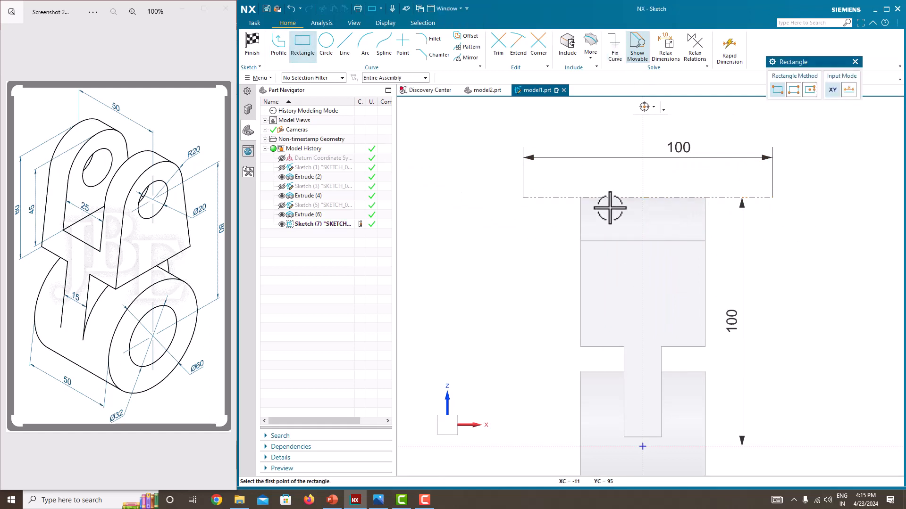
left_click(611, 197)
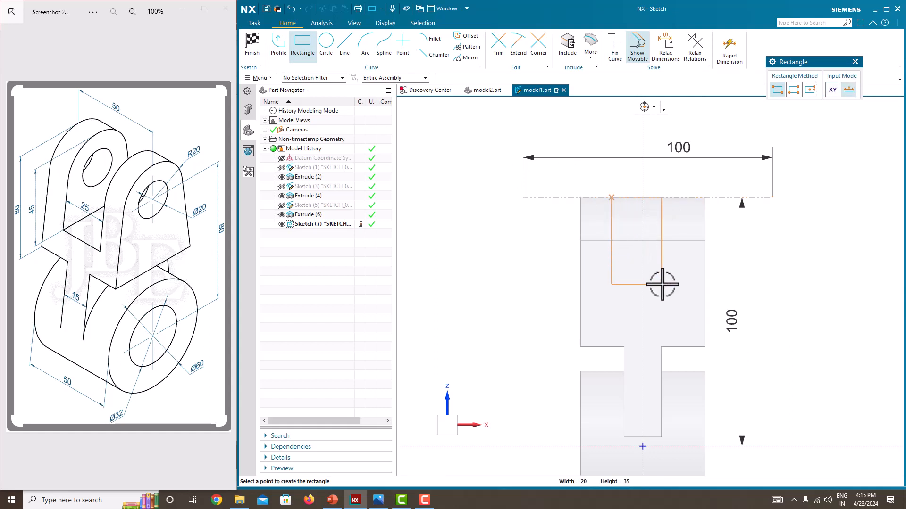
left_click(674, 297)
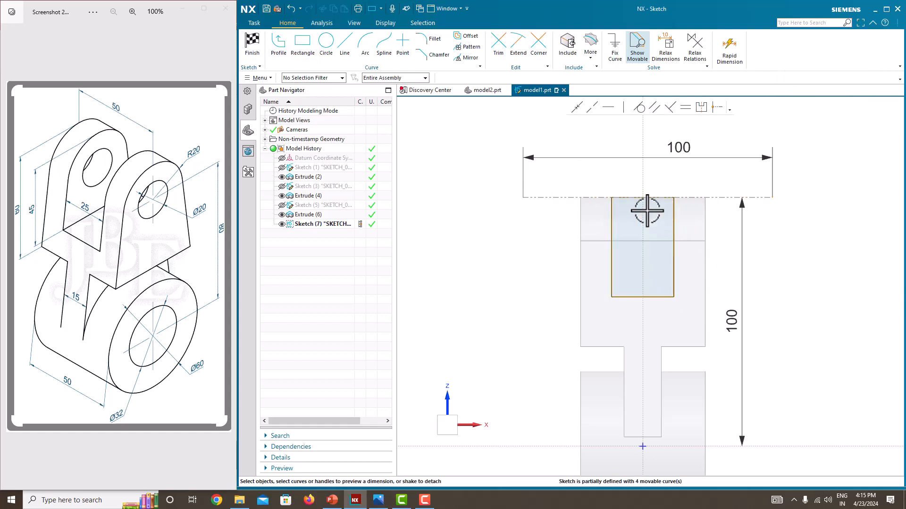
- Apply a Make Symmetric relation to the rectangle's left vertical side
left_click(612, 286)
left_click(689, 106)
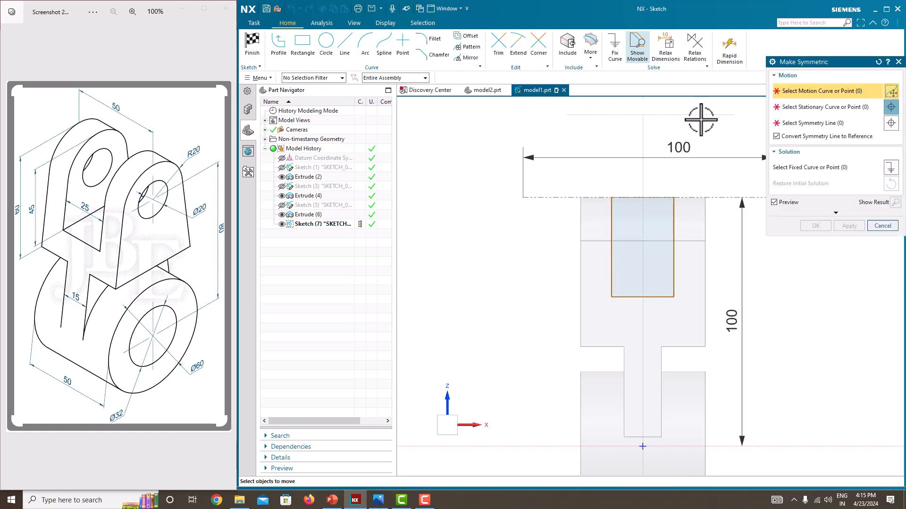